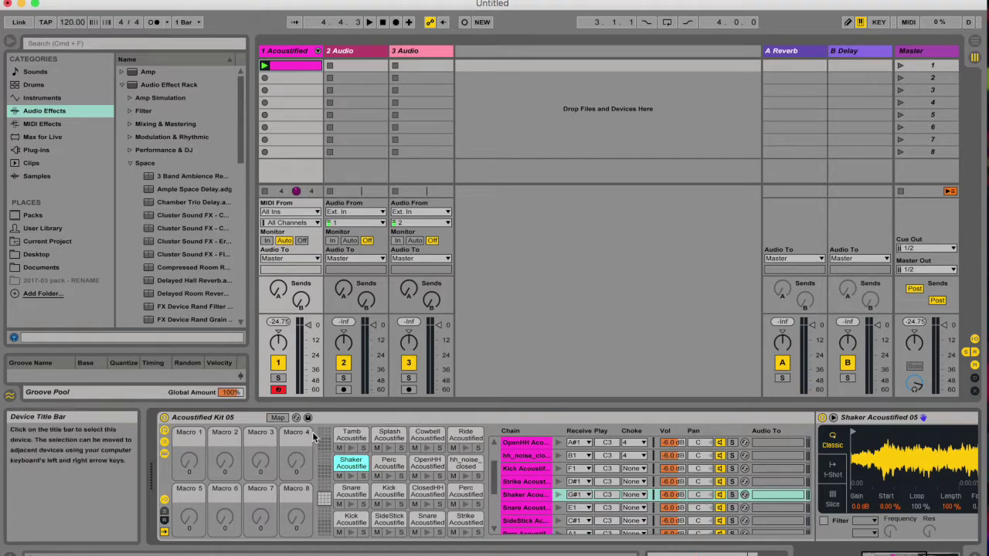
Toggle the drum rack's input/output section and hide its macro controls, chain list and devices
click(164, 500)
click(164, 501)
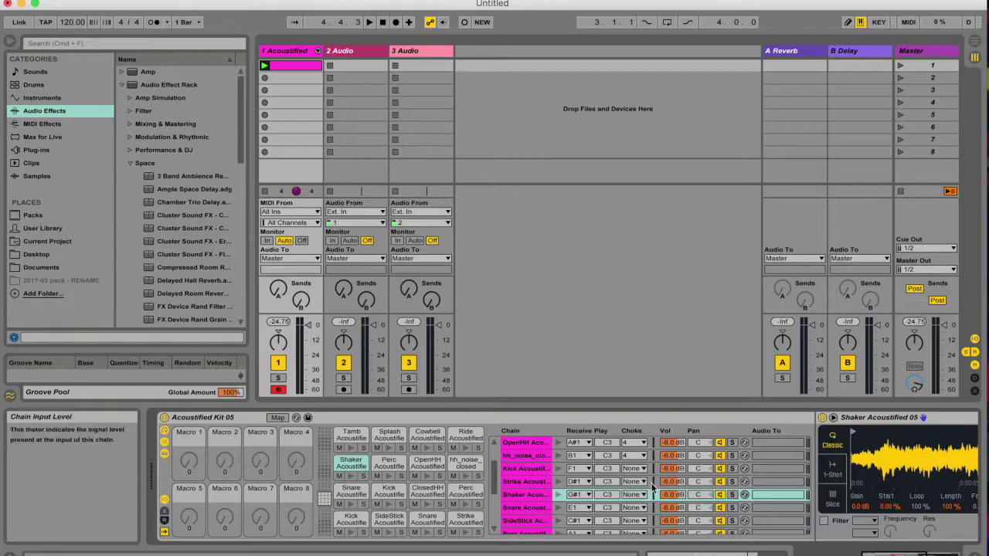
click(164, 430)
click(163, 441)
click(164, 453)
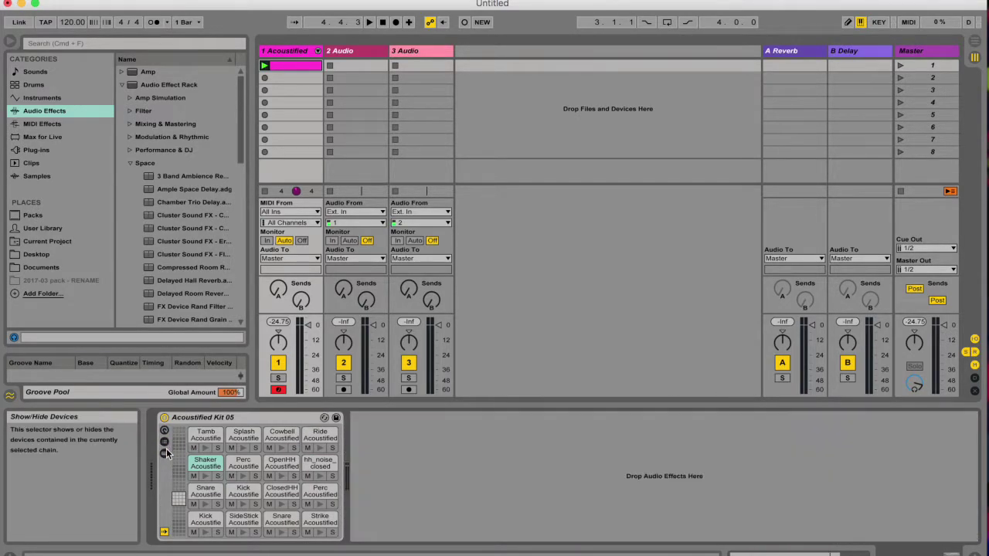
Show the drum rack's macro controls, chain list and devices again
click(164, 430)
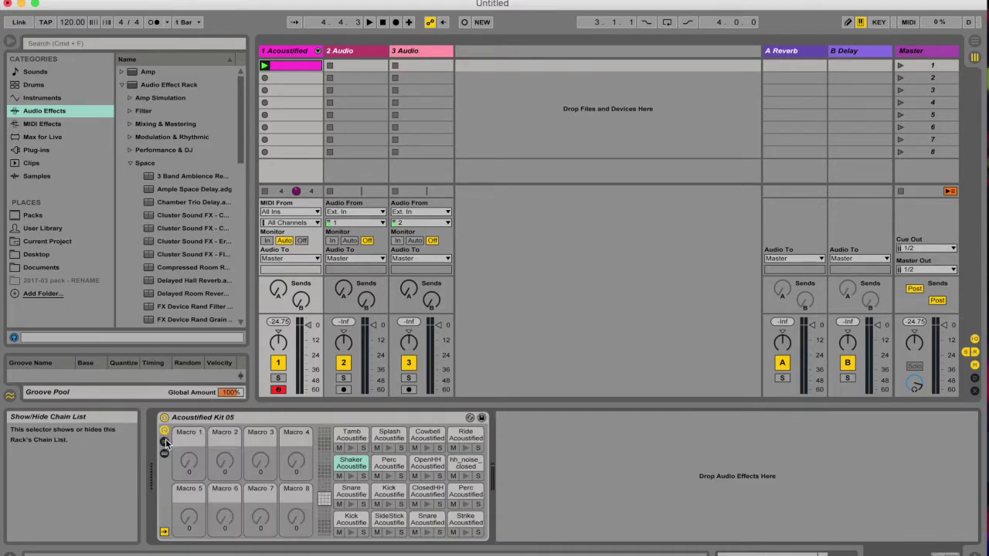
click(163, 442)
click(164, 454)
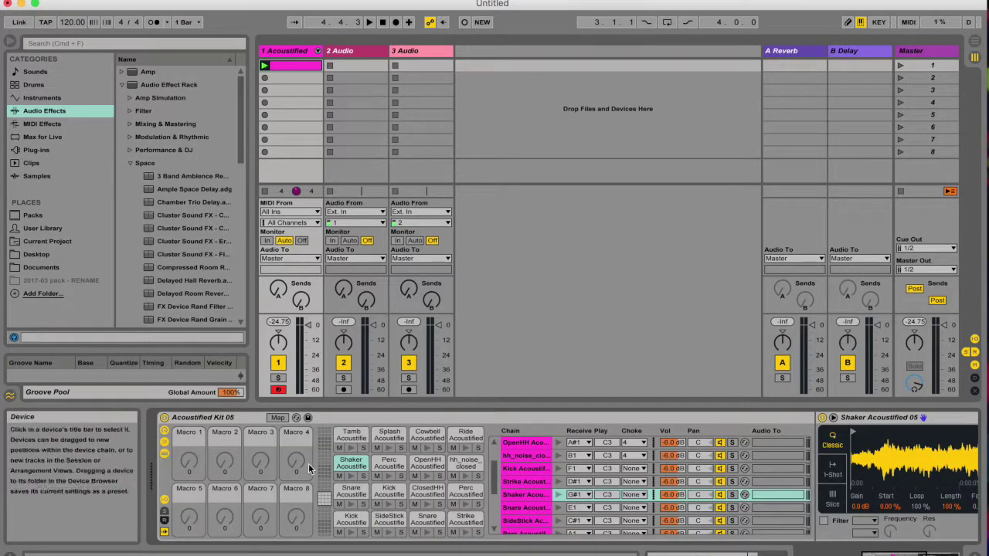
Audition the Tamb, Splash and Snare pads, raising the system volume, and select the SideStick pad
click(351, 448)
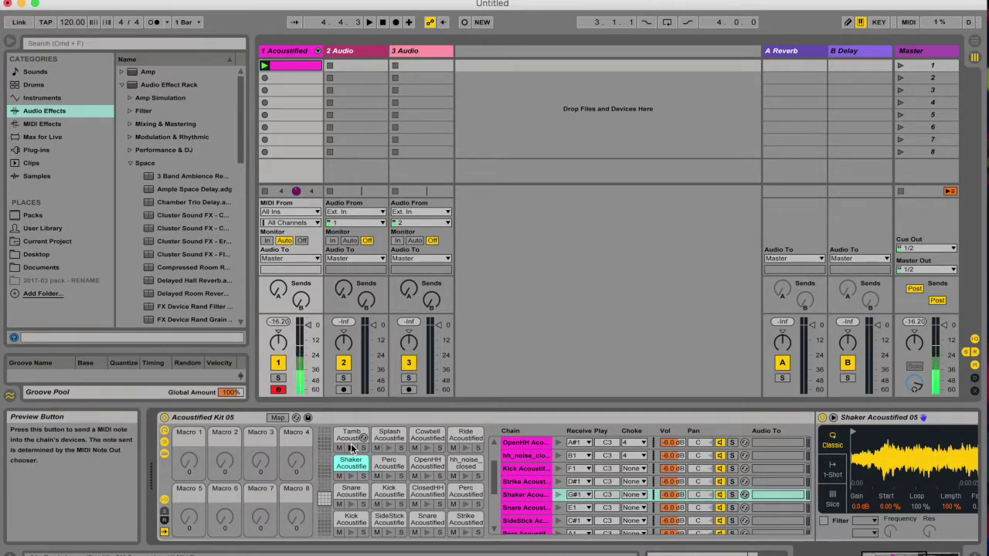
click(389, 448)
key(XF86AudioRaiseVolume)
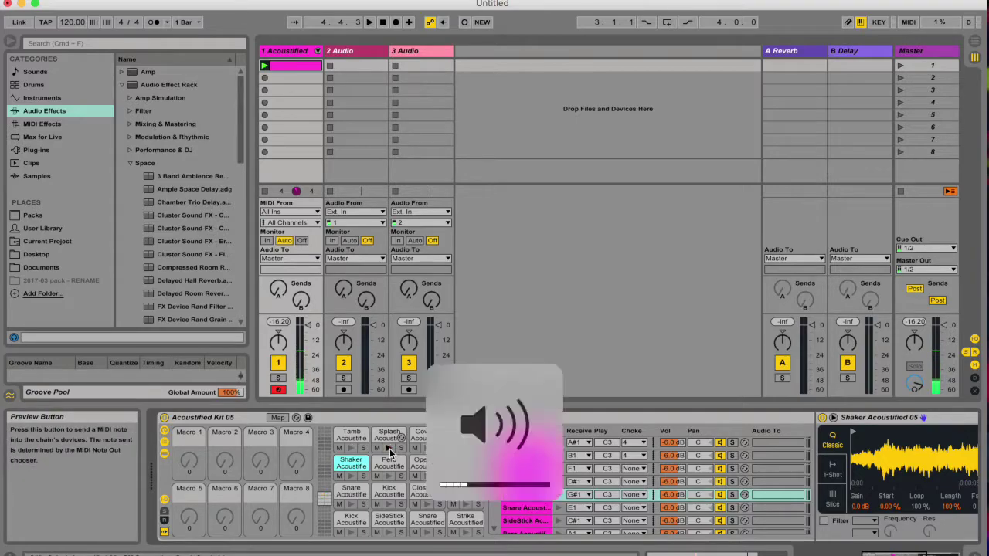
click(350, 504)
click(389, 517)
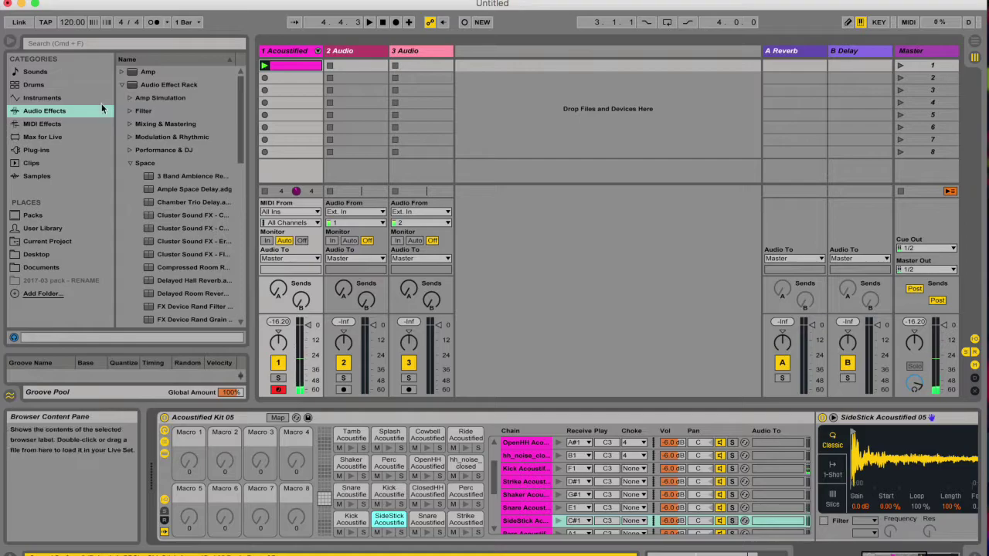
Search the drum presets for "acousti", audition Acoustified Kit 04.adg, and switch off the browser preview
click(61, 113)
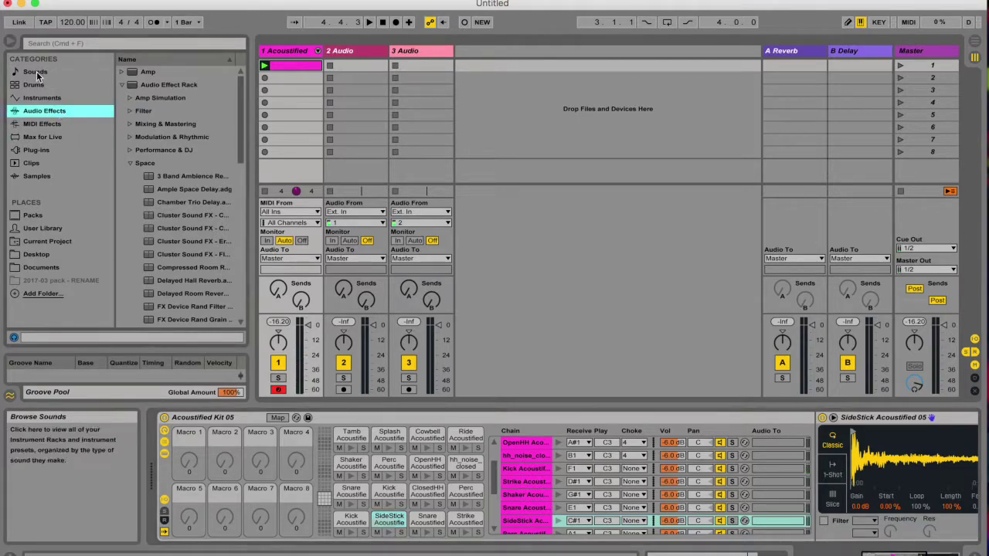
click(36, 84)
click(123, 43)
text(accou)
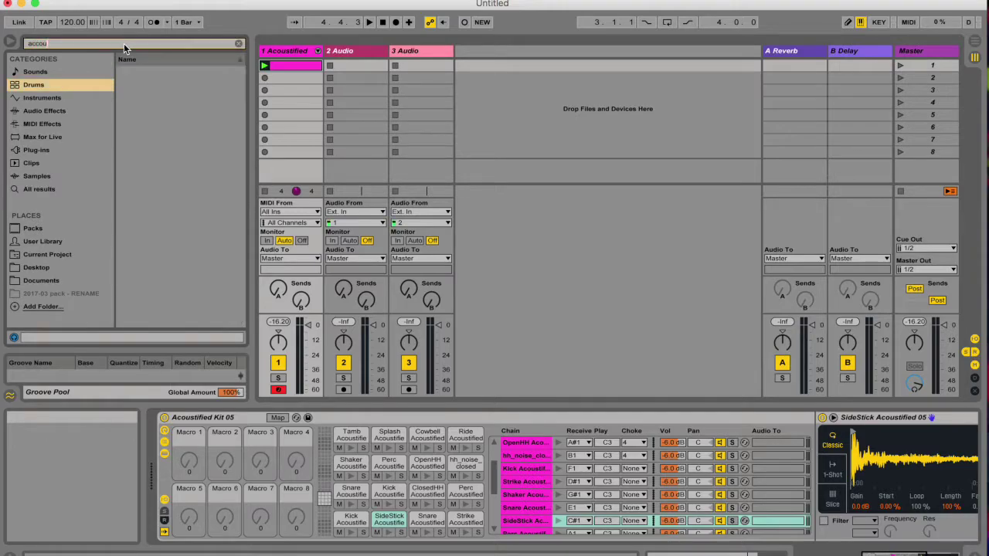
key(BackSpace)
text(ousti)
click(150, 123)
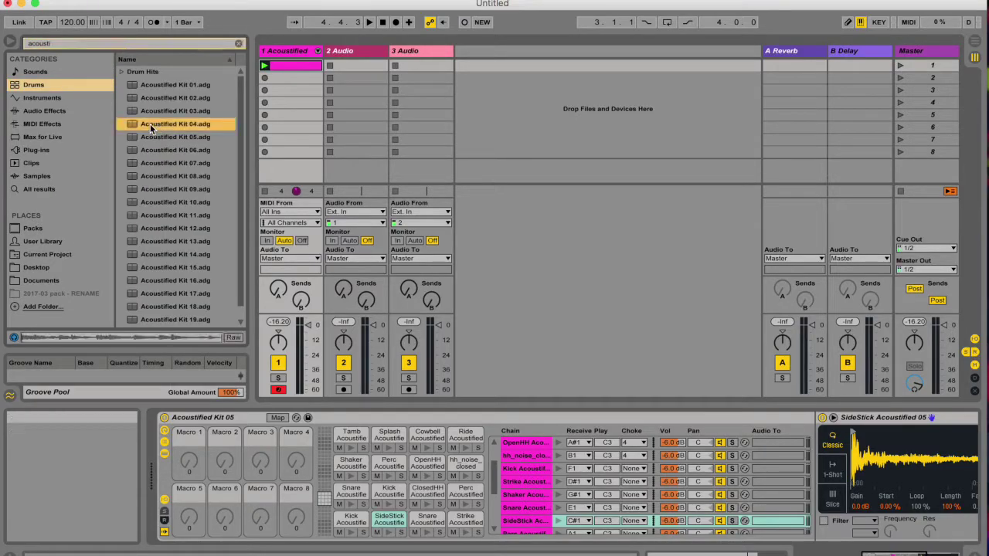
click(13, 337)
click(238, 43)
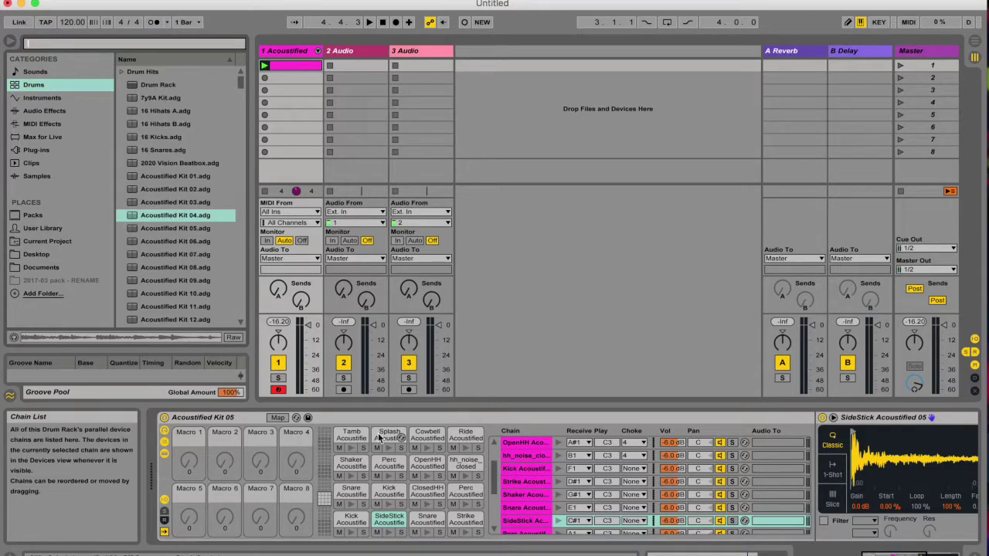
Select the empty C3 pad in the rack and search the browser's samples for "kick"
click(325, 485)
click(344, 462)
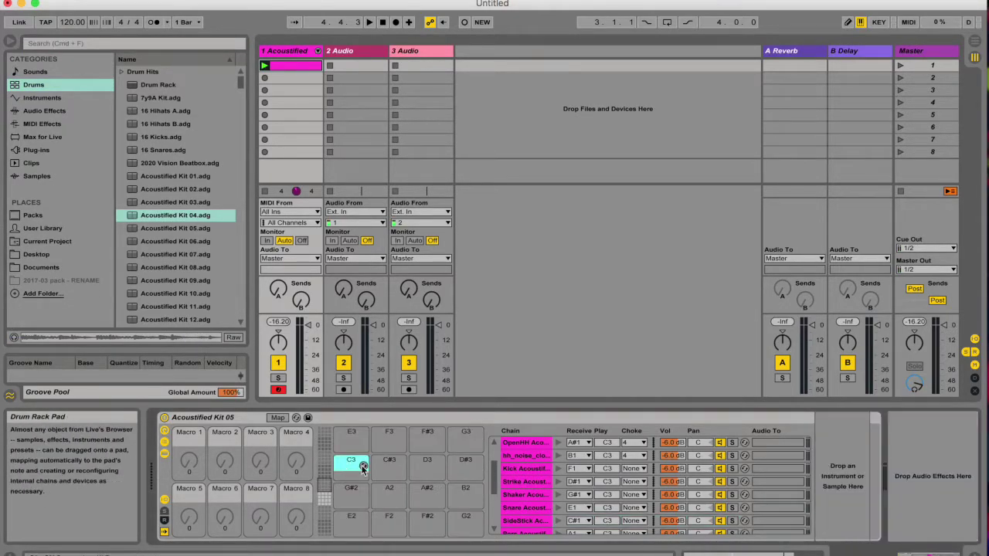
click(37, 176)
click(173, 190)
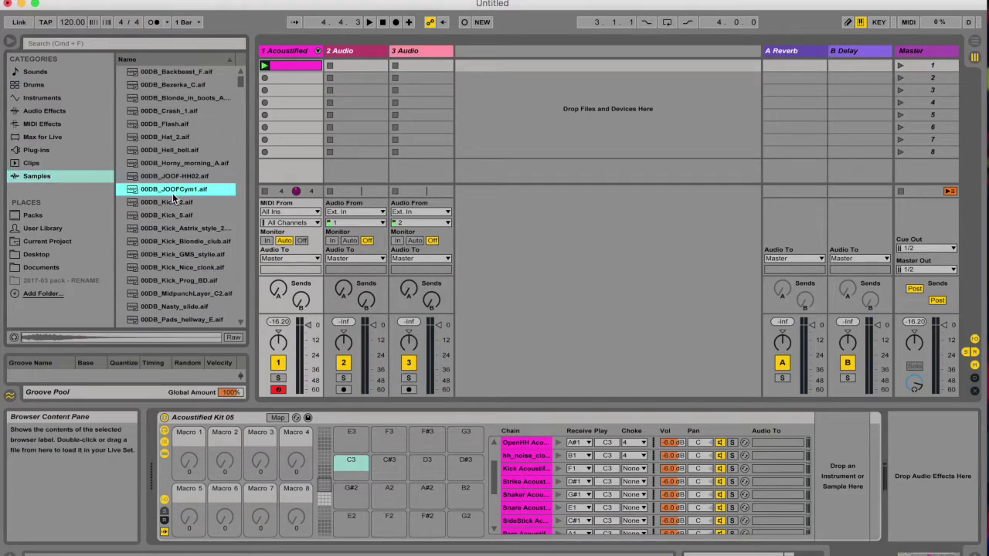
click(139, 44)
text(kick)
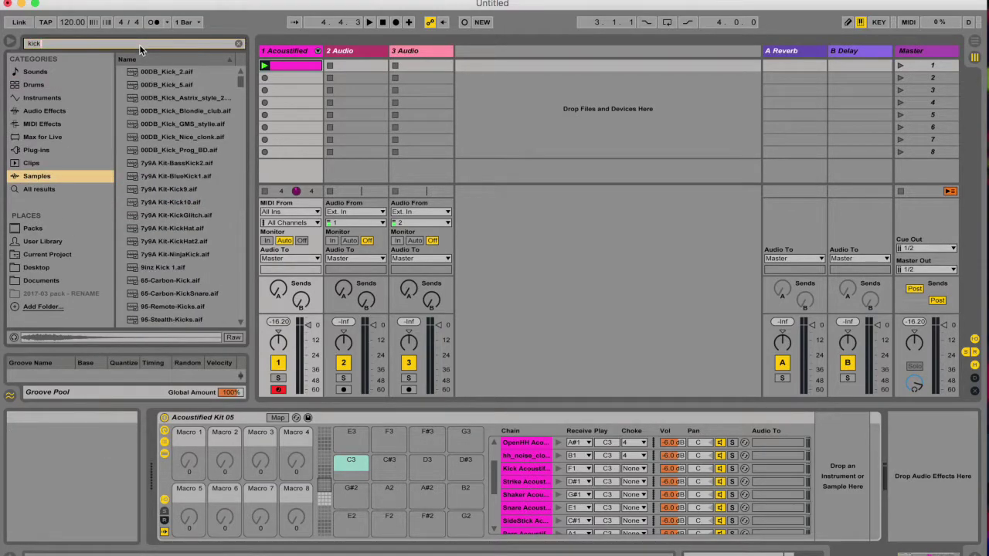
key(BackSpace)
key(BackSpace)
key(BackSpace)
key(BackSpace)
Turn on the browser preview and audition kick samples starting at 00DB_Kick_Blondie_club.aif, finishing on 00DB_Kick_GMS_stylie.aif
click(165, 241)
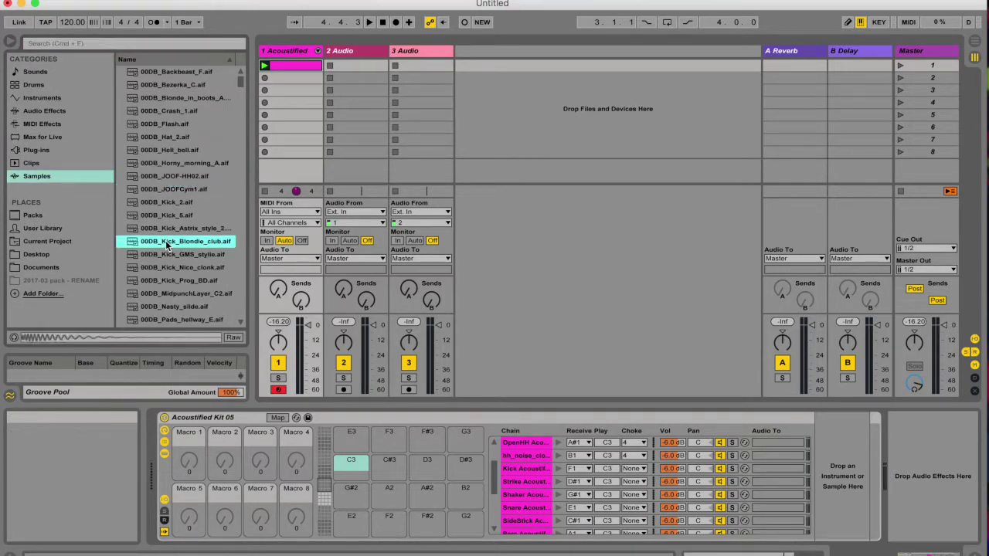
key(Down)
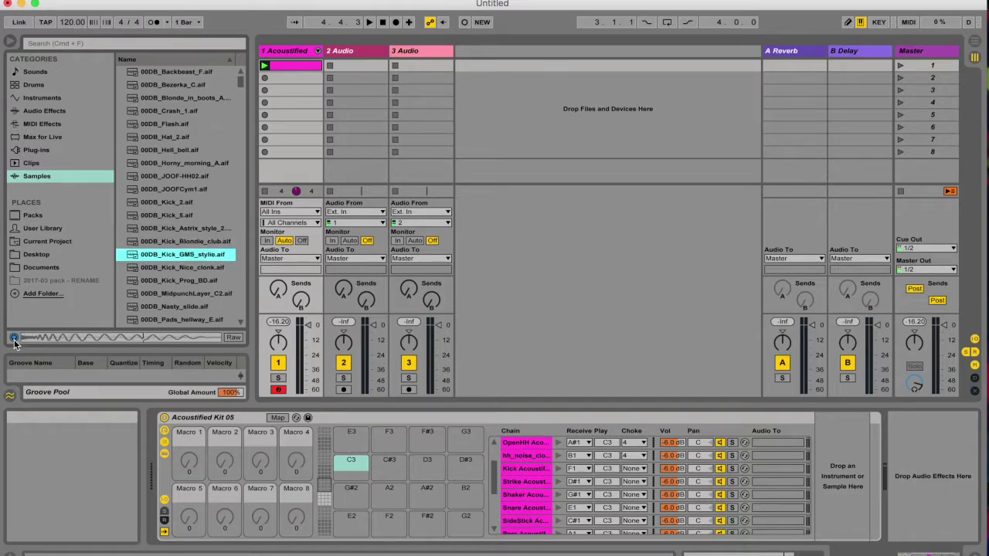
key(Down)
key(Up)
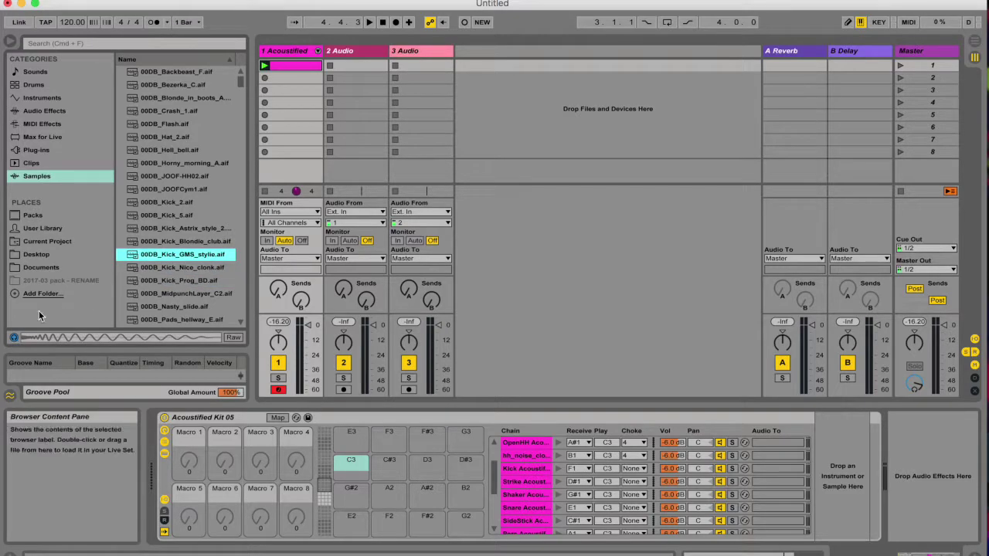
Return to the rack's filled pads, audition Snare and OpenHH, and try soloing the OpenHH pad
click(325, 498)
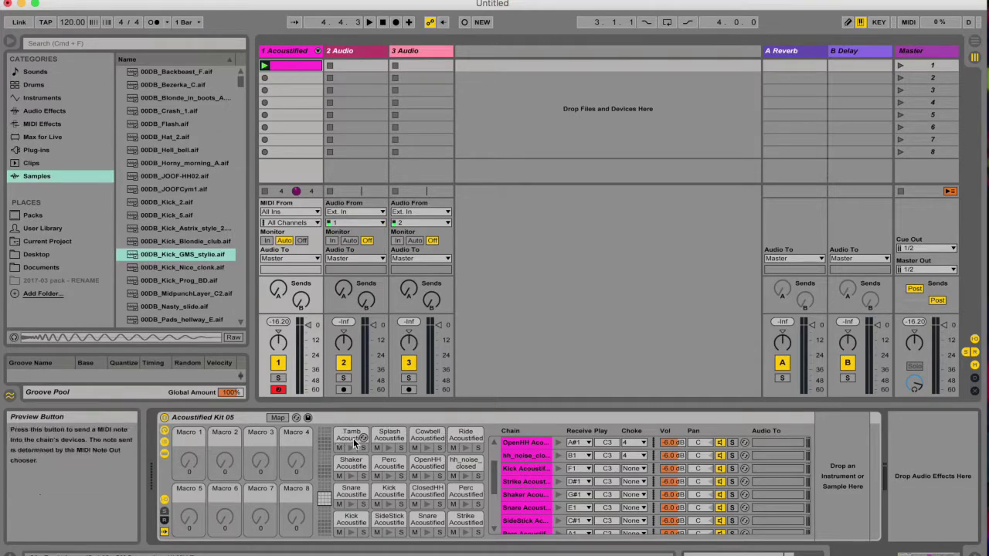
click(351, 504)
click(428, 476)
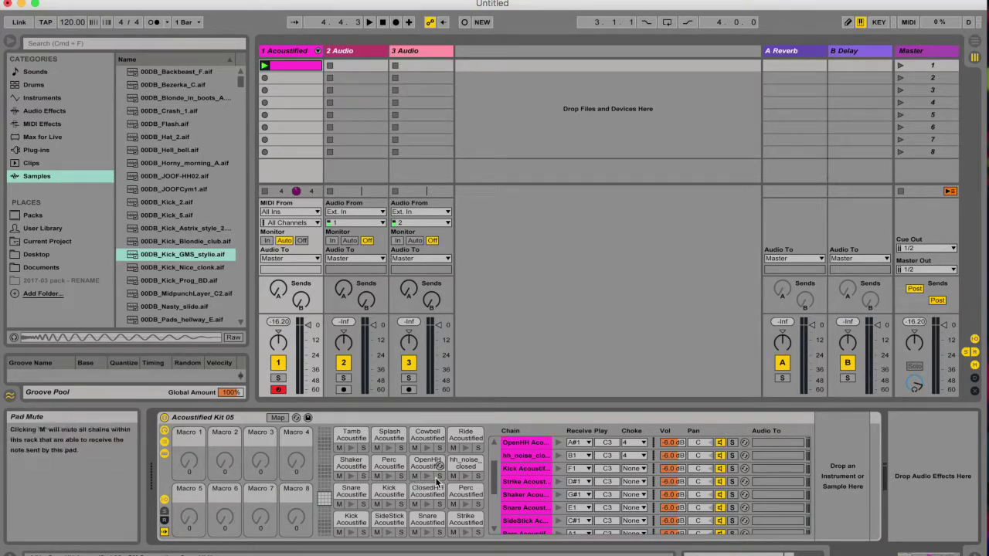
click(439, 477)
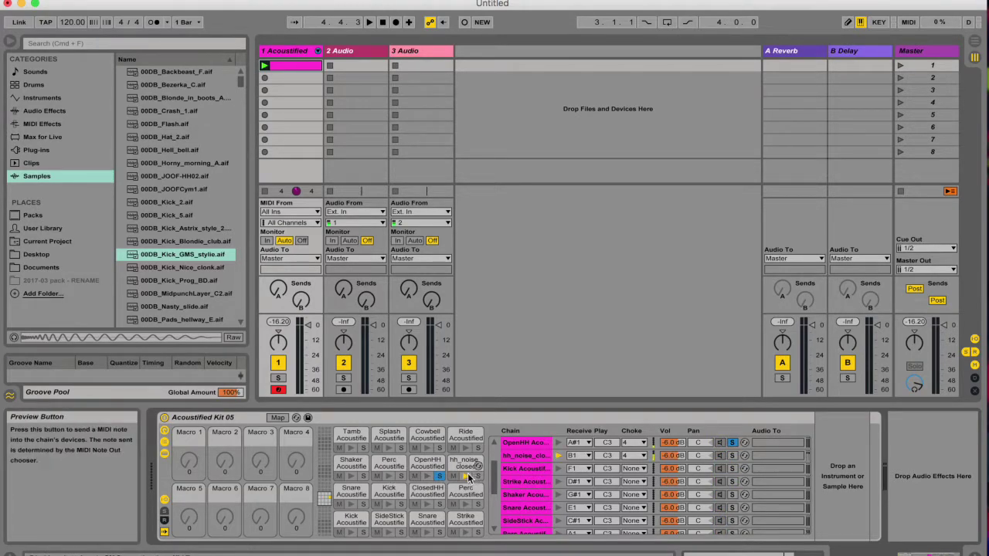
click(441, 476)
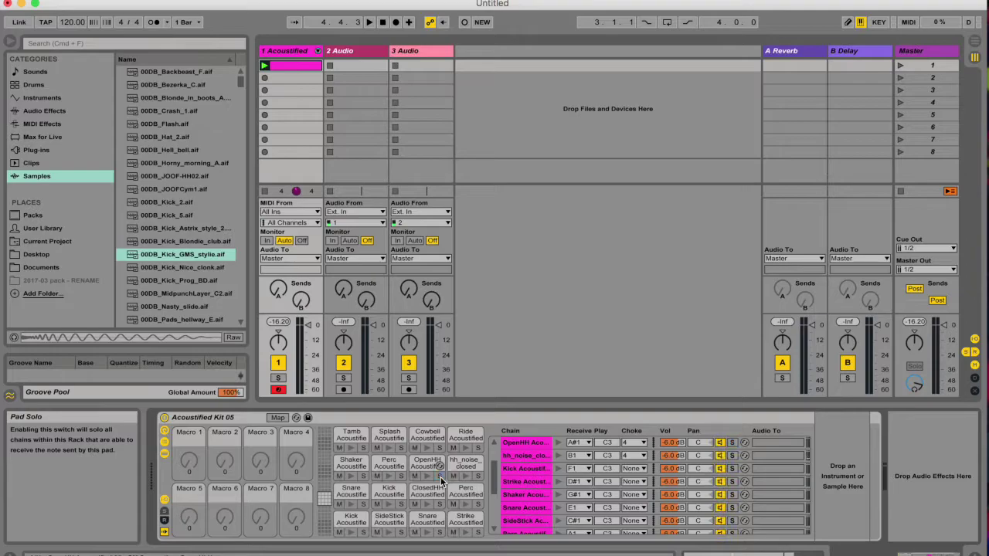
Hot-swap the OpenHH pad and browse replacement hi-hat samples down to 7y9A Kit-OpenHat1.aif
click(440, 468)
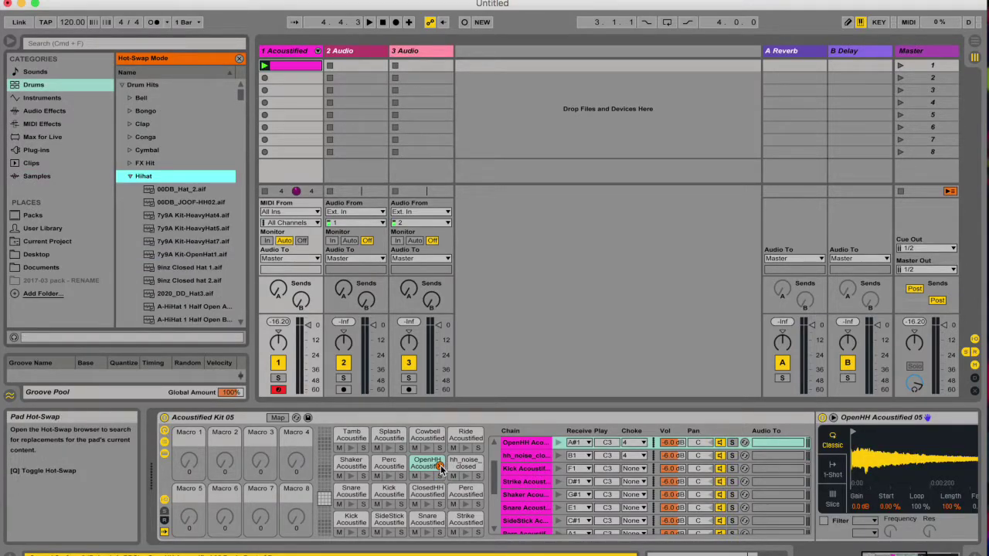
key(Down)
key(Down)
key(Down)
key(Down)
key(Down)
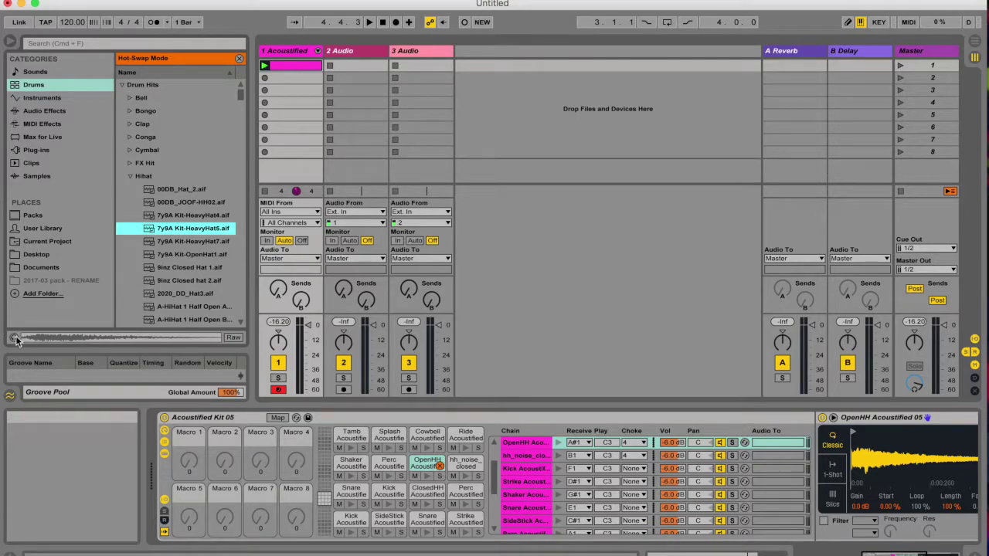
key(Down)
key(Down)
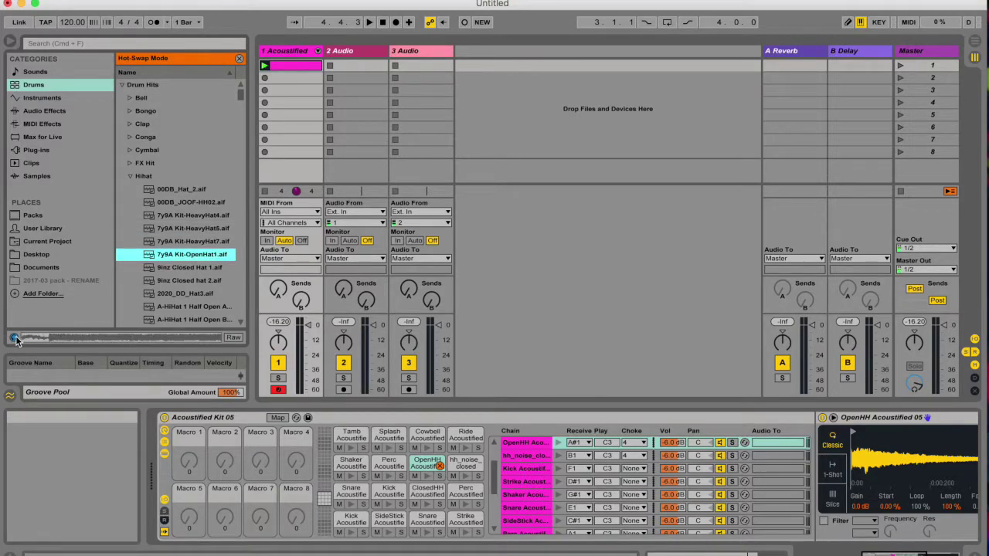
click(438, 466)
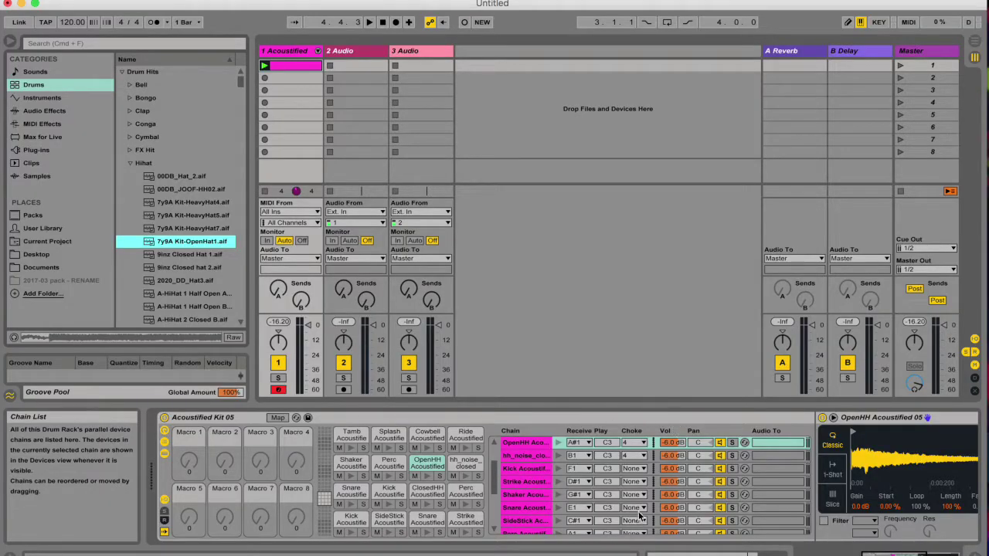
View the OpenHH, hh_noise_closed and Kick chains in turn, finishing on the OpenHH chain and its pad
click(530, 443)
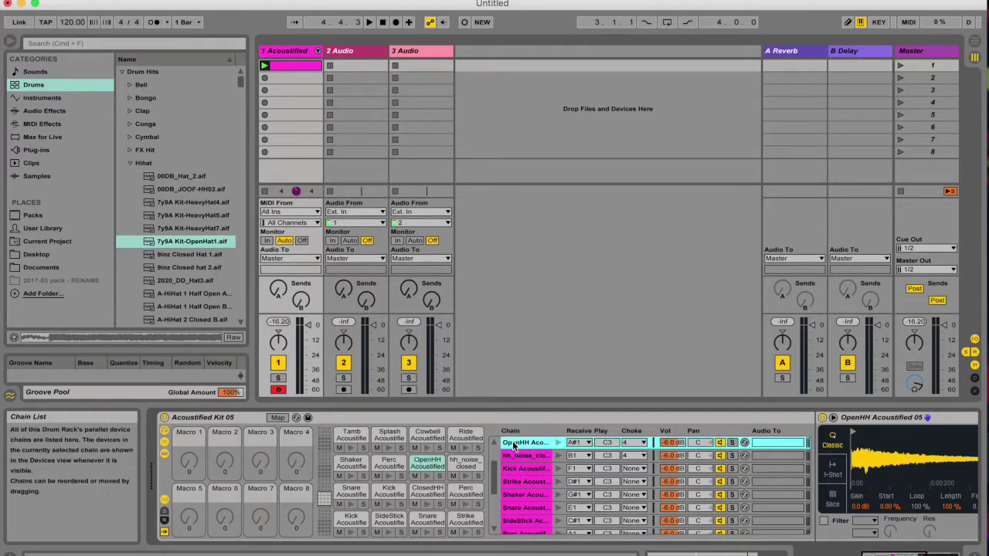
click(511, 456)
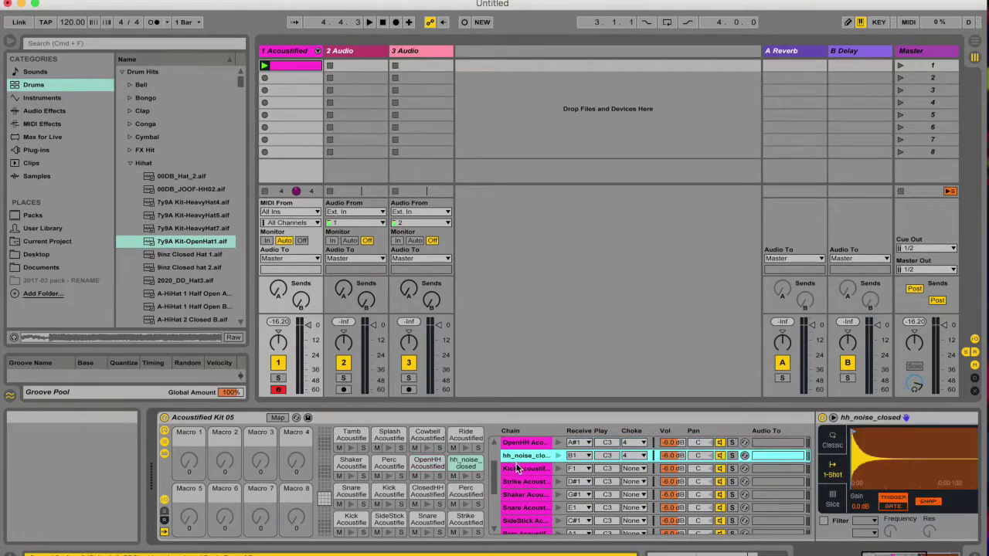
click(516, 468)
click(522, 445)
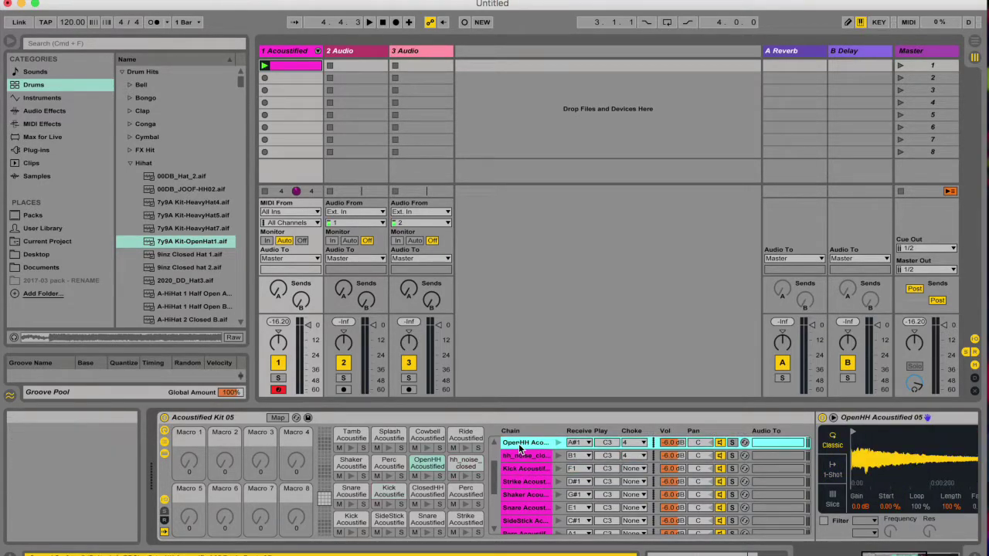
click(427, 463)
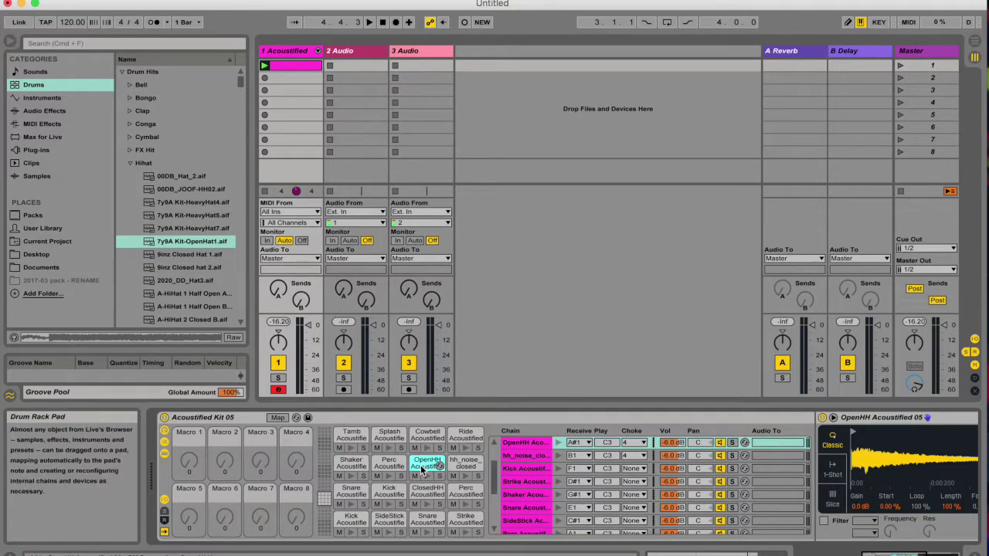
Find the Auto Pan preset Copycat.adv by searching audio effects for "auto" and add it after the drum rack
double_click(420, 467)
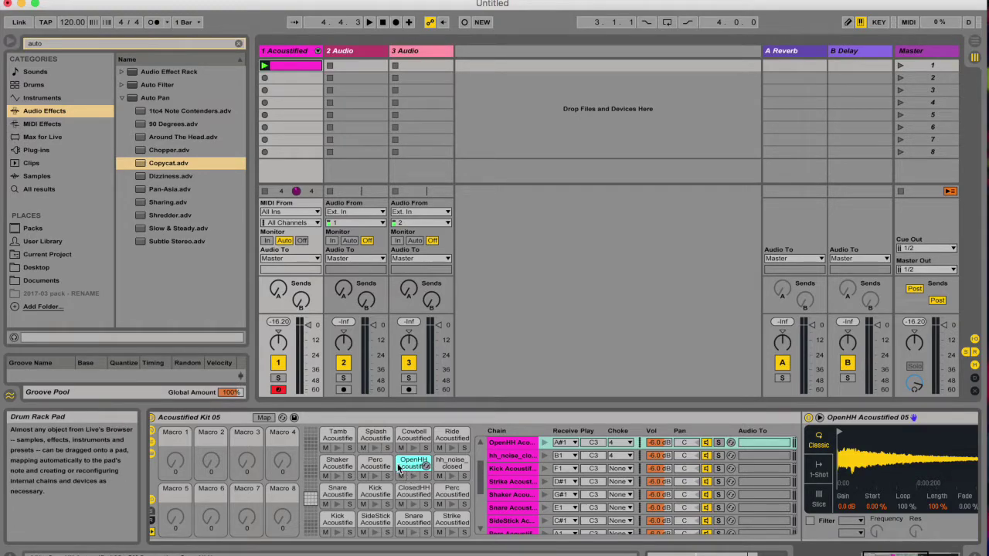
scroll(854, 444, right, 5)
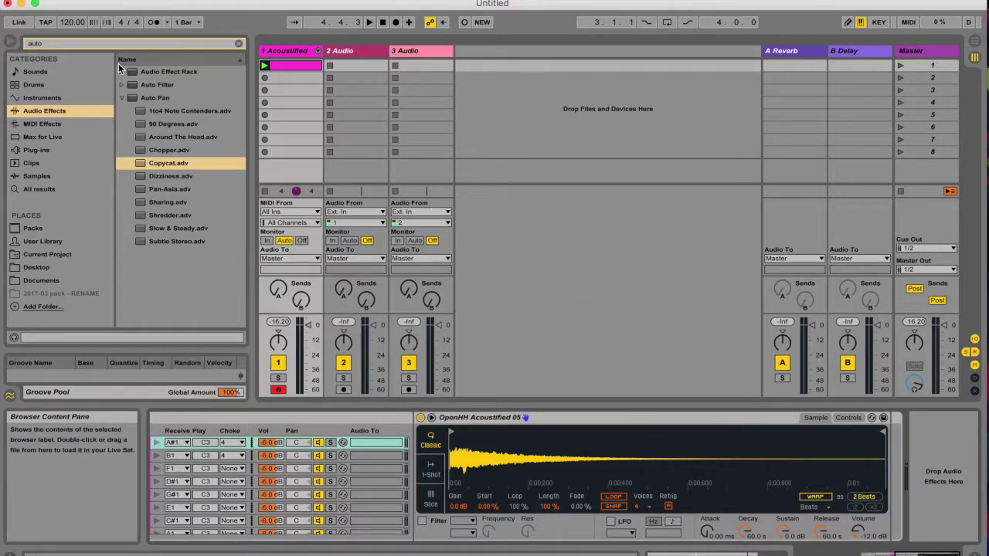
click(153, 167)
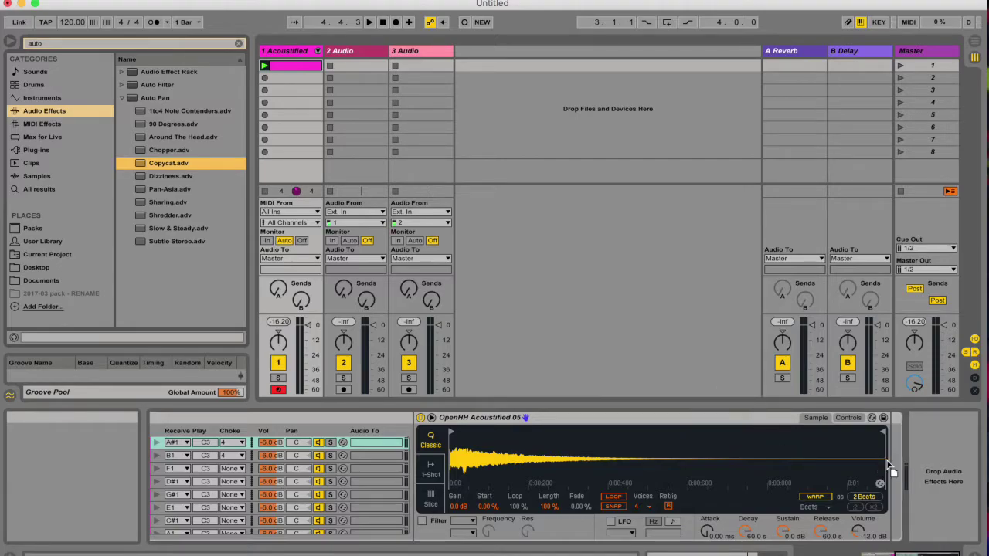
drag(886, 482, 934, 466)
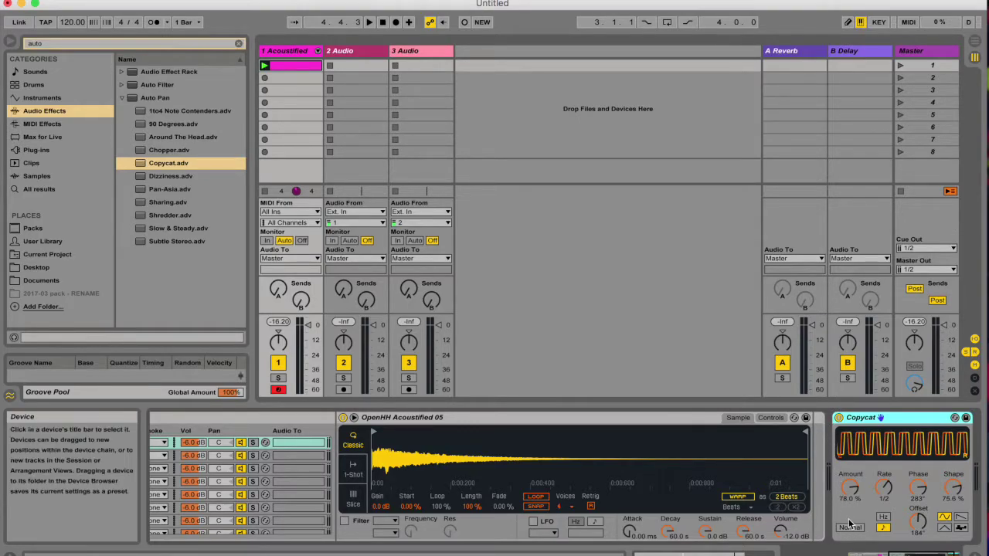
Select the insertion point after the OpenHH sample device inside the rack and compare its position with Copycat's
click(818, 430)
scroll(708, 510, left, 5)
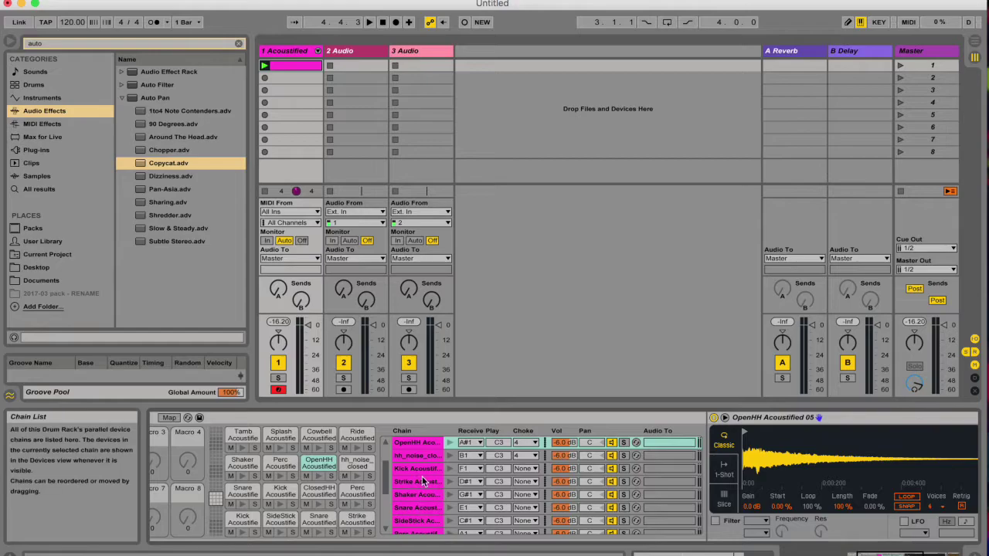
scroll(422, 478, right, 5)
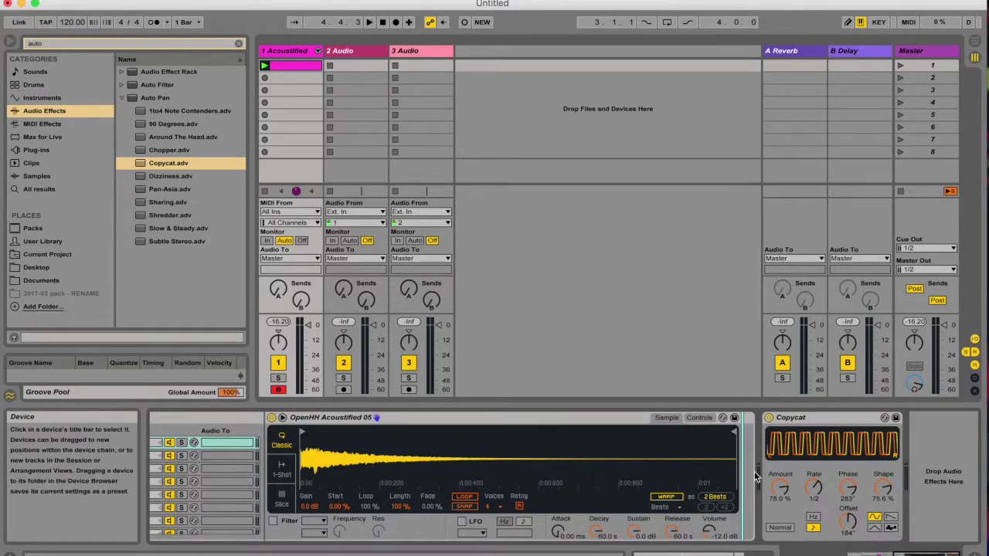
Add the Copycat.adv Auto Pan preset to the OpenHH chain inside the drum rack, after its sample device
scroll(730, 483, left, 5)
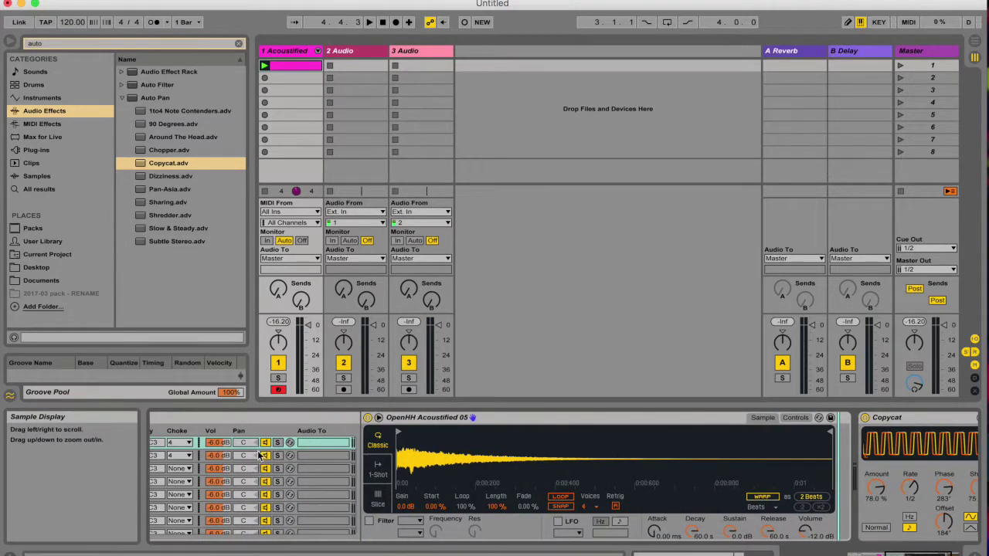
scroll(260, 456, left, 12)
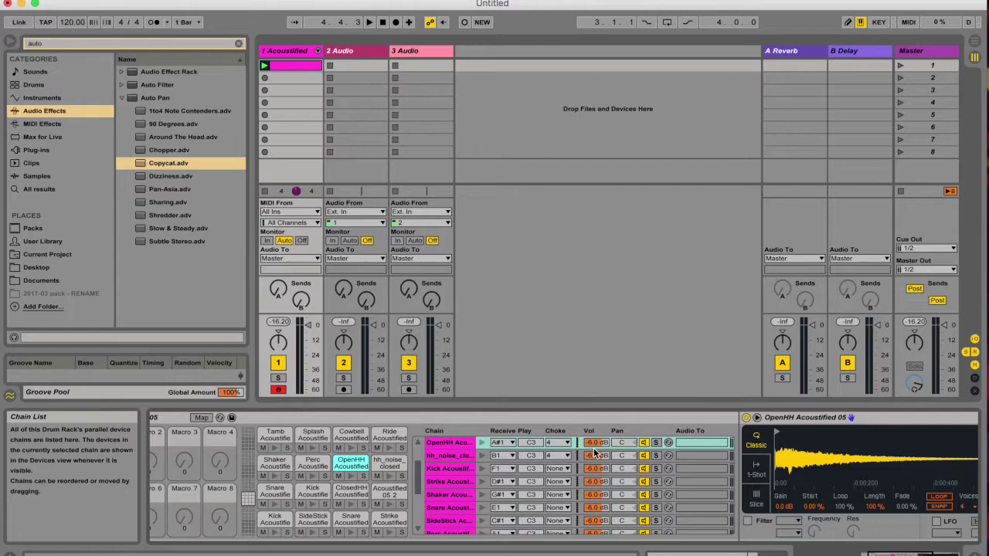
scroll(595, 452, right, 1)
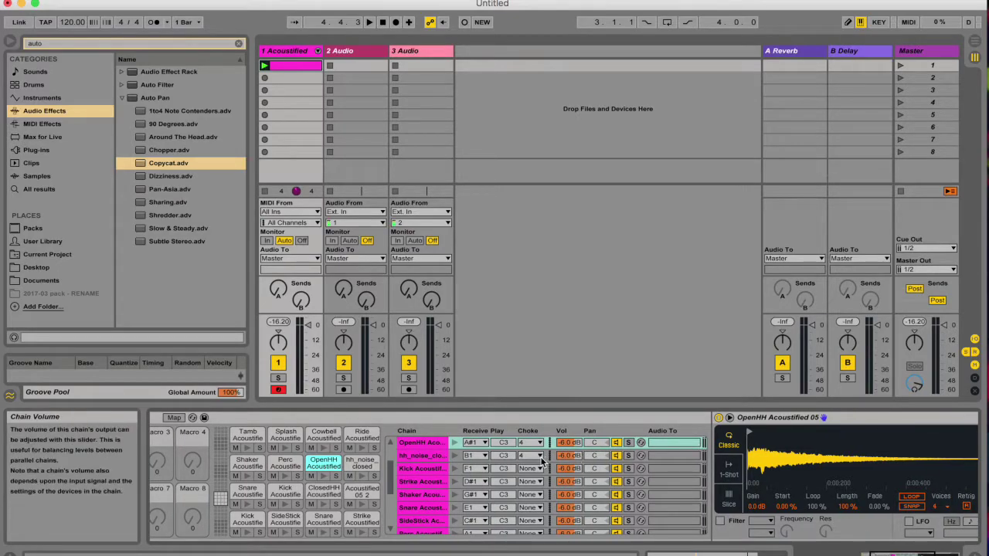
double_click(320, 468)
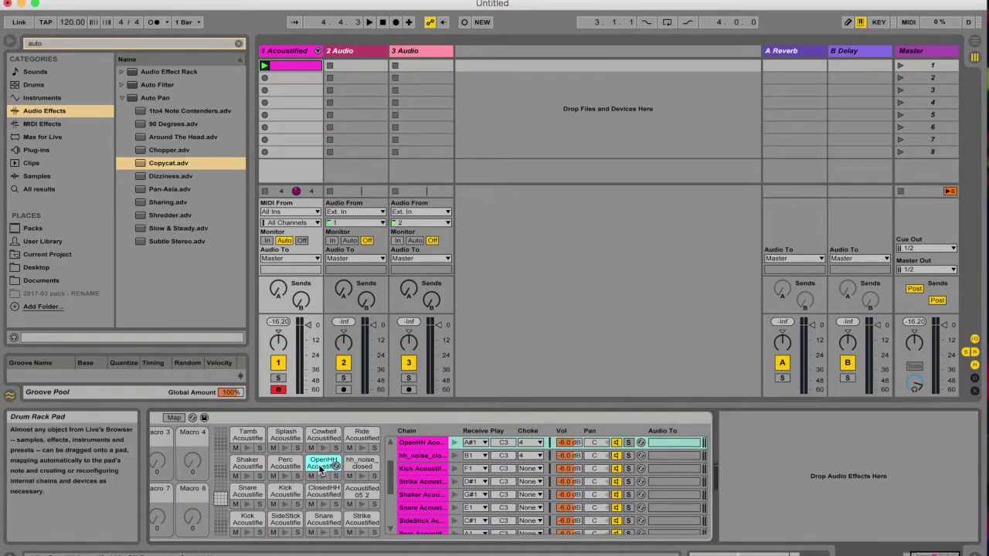
click(405, 442)
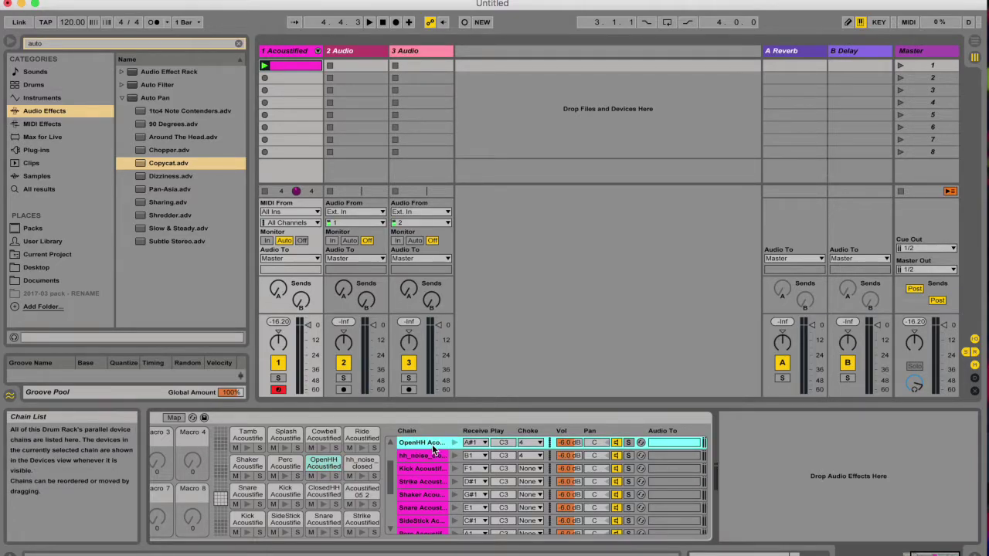
click(163, 165)
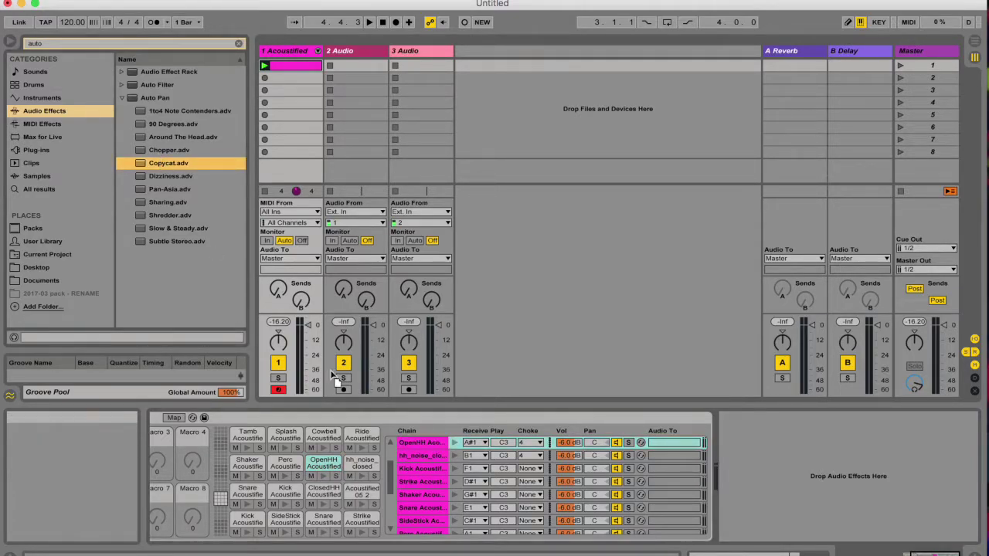
click(423, 444)
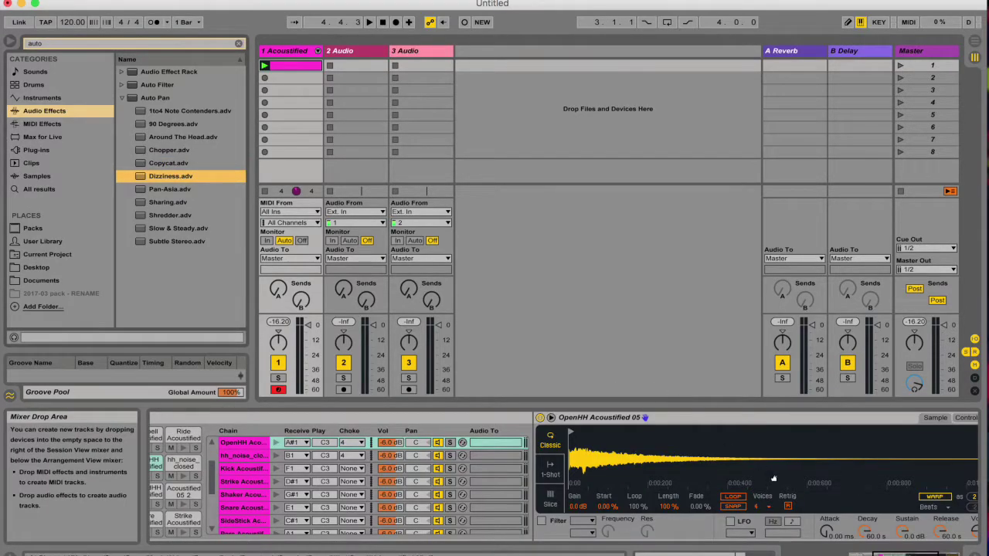
scroll(773, 478, right, 3)
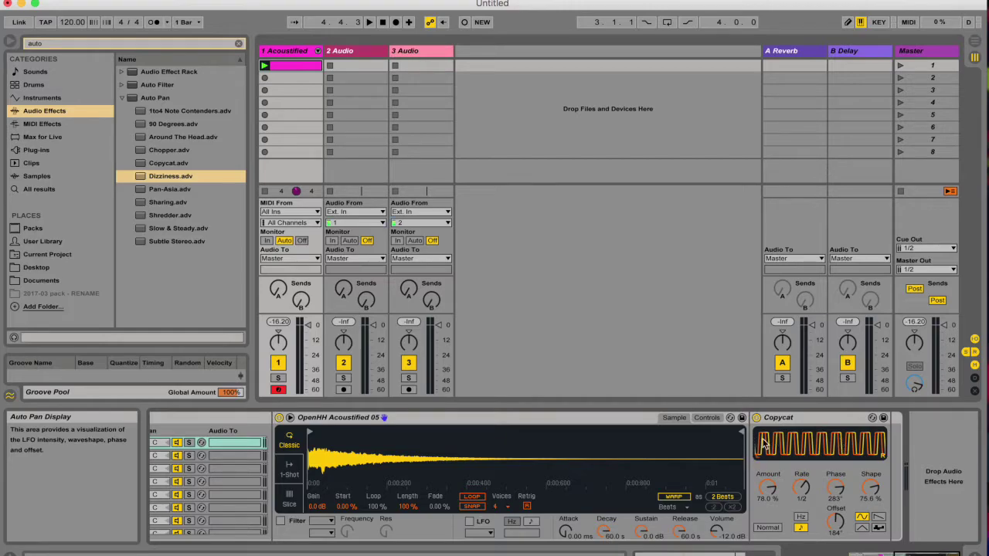
Delete Copycat from the device chain and undo a repeat attempt to add Copycat.adv through the rack's chain list
key(Delete)
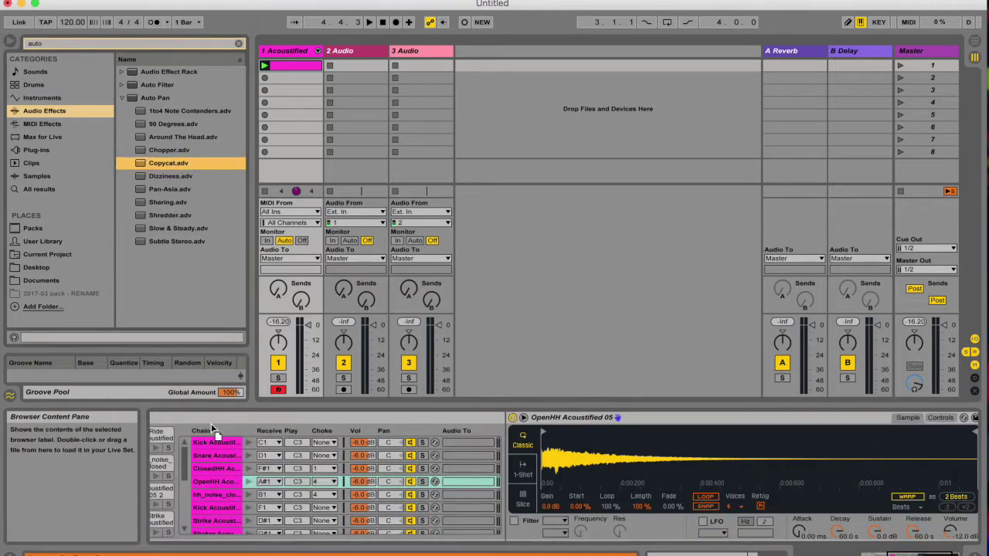
drag(211, 423, 220, 486)
key(super+z)
scroll(468, 481, right, 3)
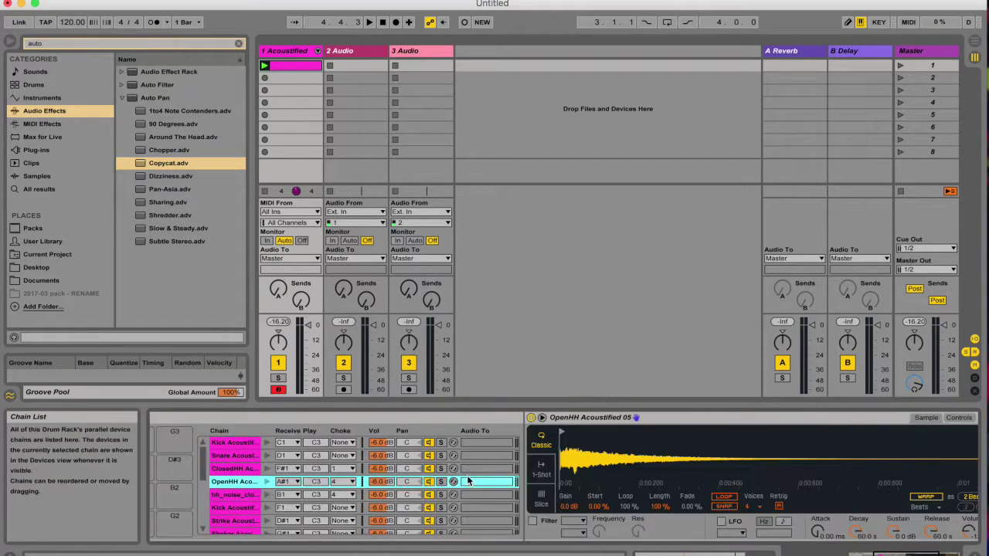
Audition the OpenHH chain and set its receive note to D5
scroll(468, 479, left, 3)
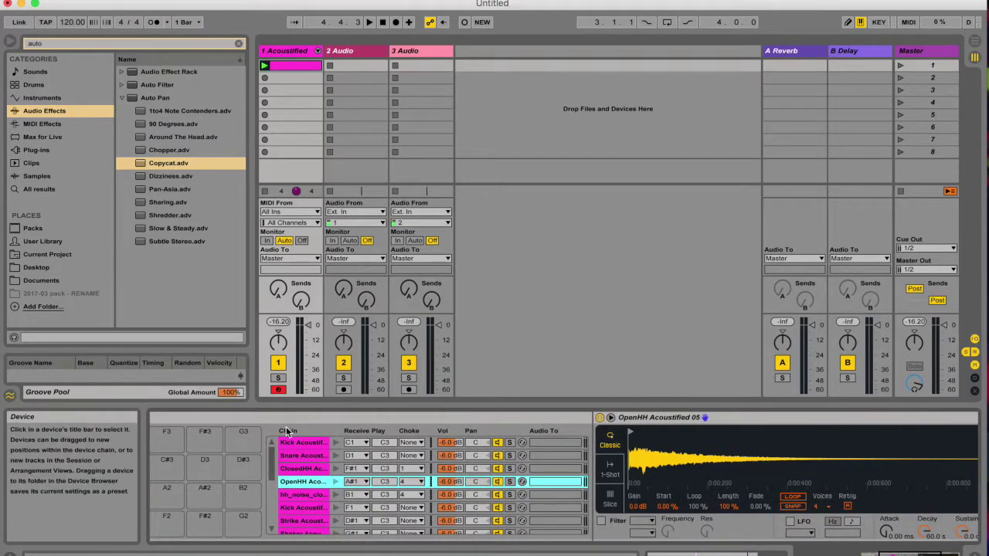
click(336, 481)
click(348, 482)
click(354, 484)
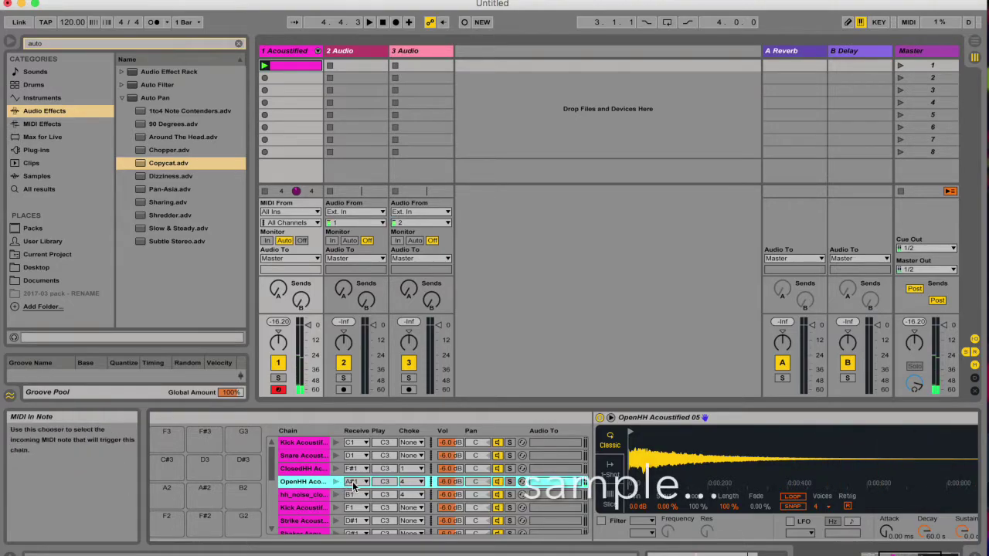
click(366, 482)
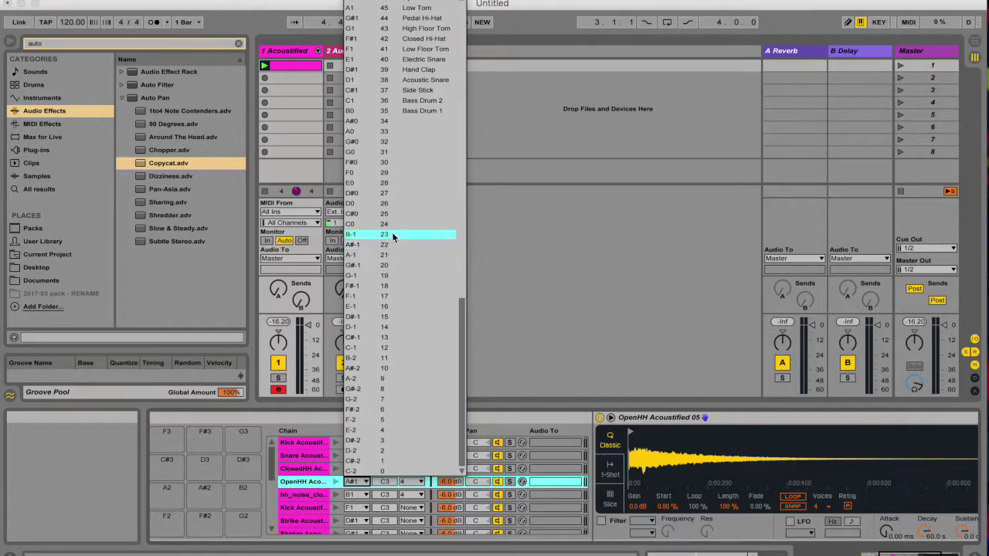
scroll(387, 248, up, 10)
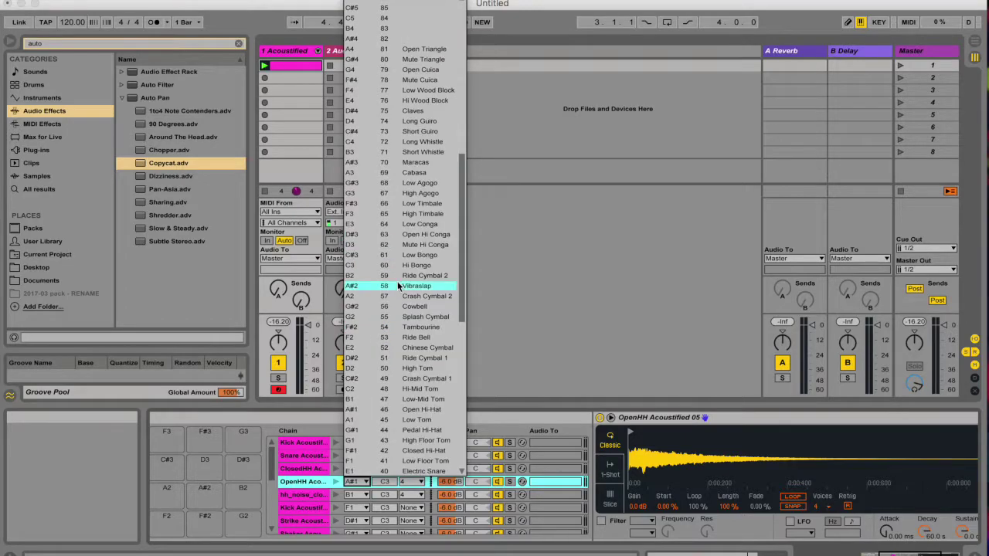
click(392, 2)
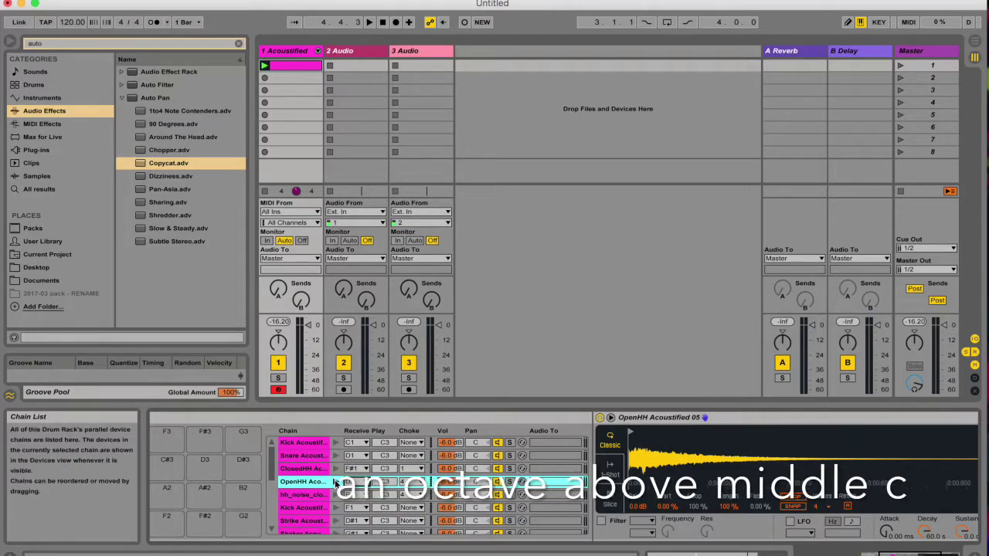
Show the pad bank covering C5 to D#6 and audition the OpenHH pad on D5
scroll(213, 467, up, 5)
scroll(213, 467, left, 4)
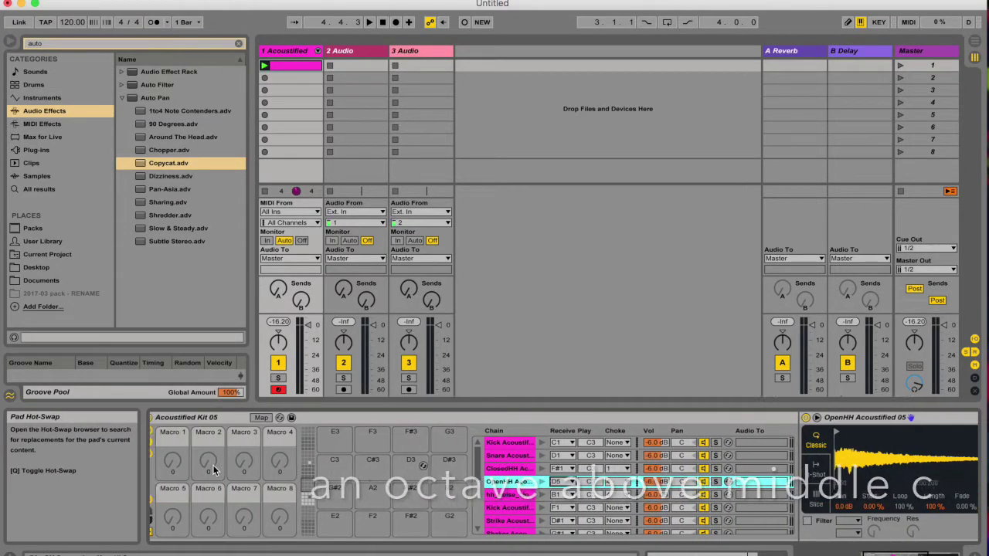
click(309, 465)
click(309, 461)
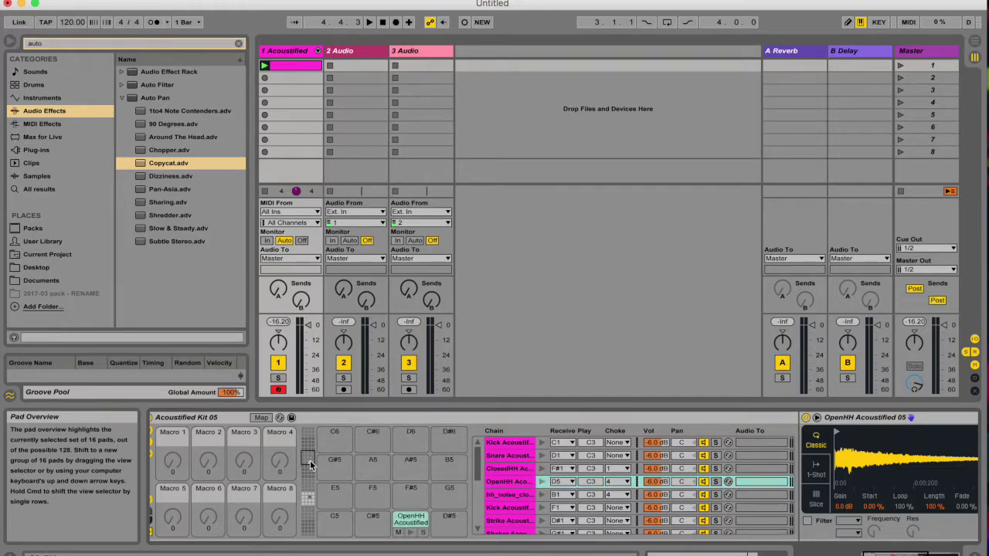
click(411, 532)
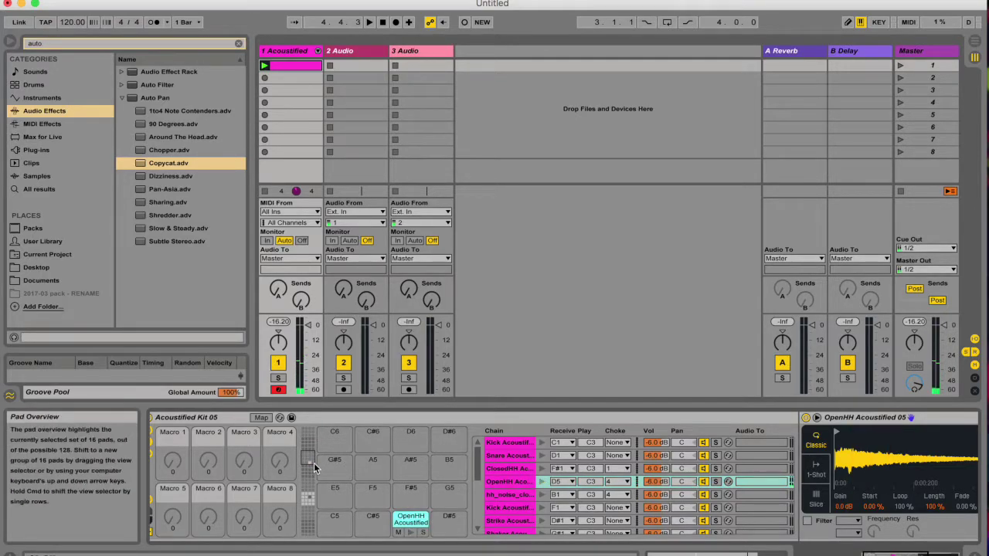
Return to the kit's main pad bank and undo the OpenHH receive note change
click(312, 500)
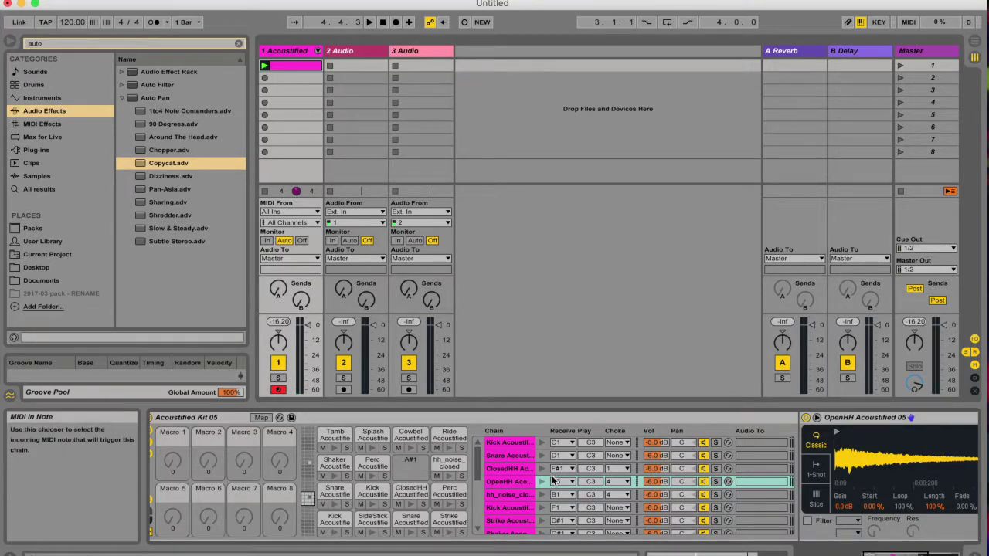
key(super+z)
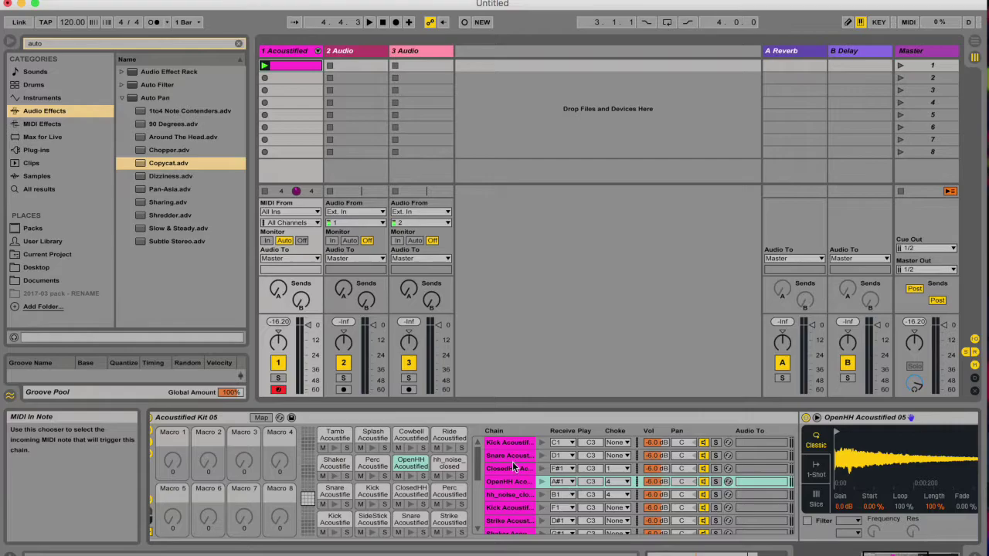
Set the hh_noise_closed chain's receive note to A#1 so it shares the OpenHH chain's pad
scroll(560, 483, right, 1)
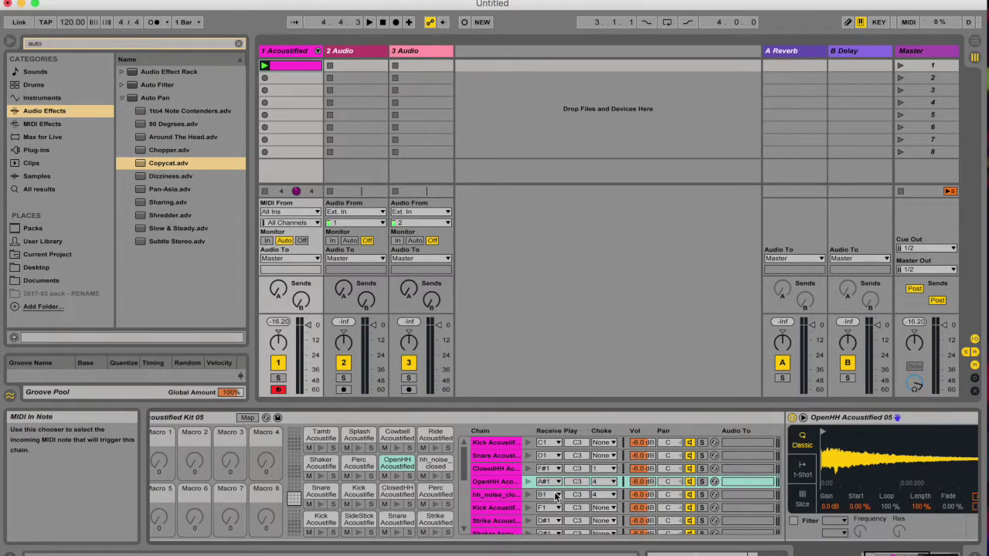
click(554, 495)
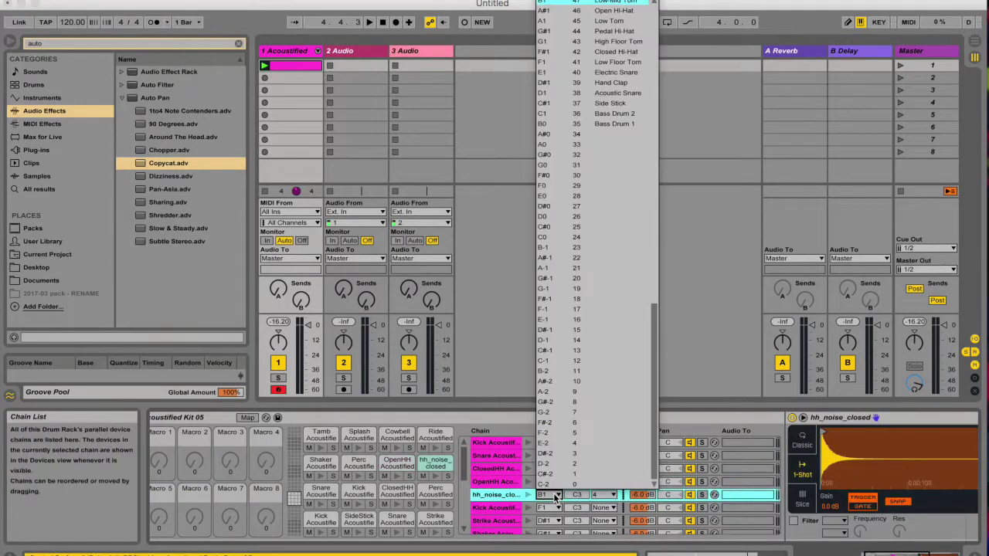
click(599, 17)
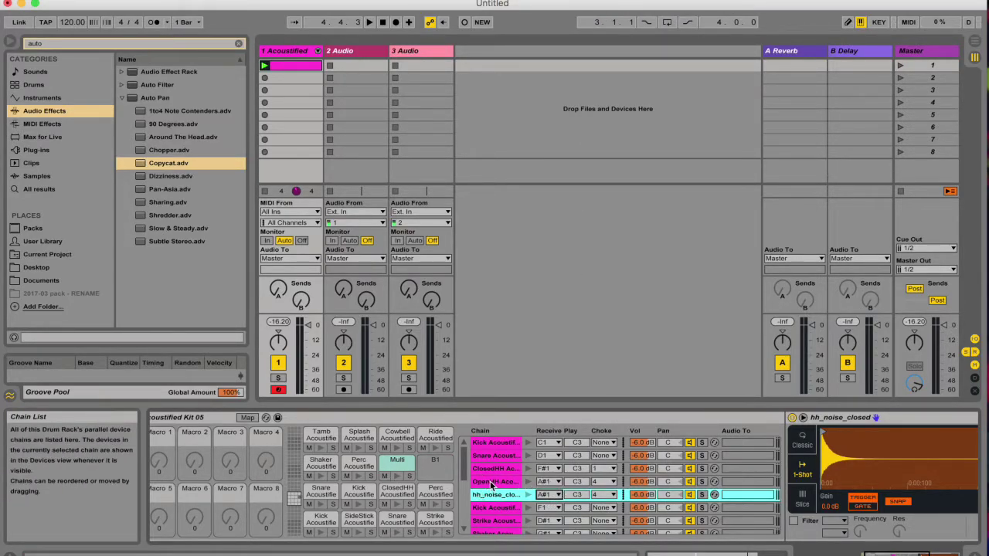
Trigger the Multi pad and compare the empty B1 pad with the Perc pad below it
click(397, 477)
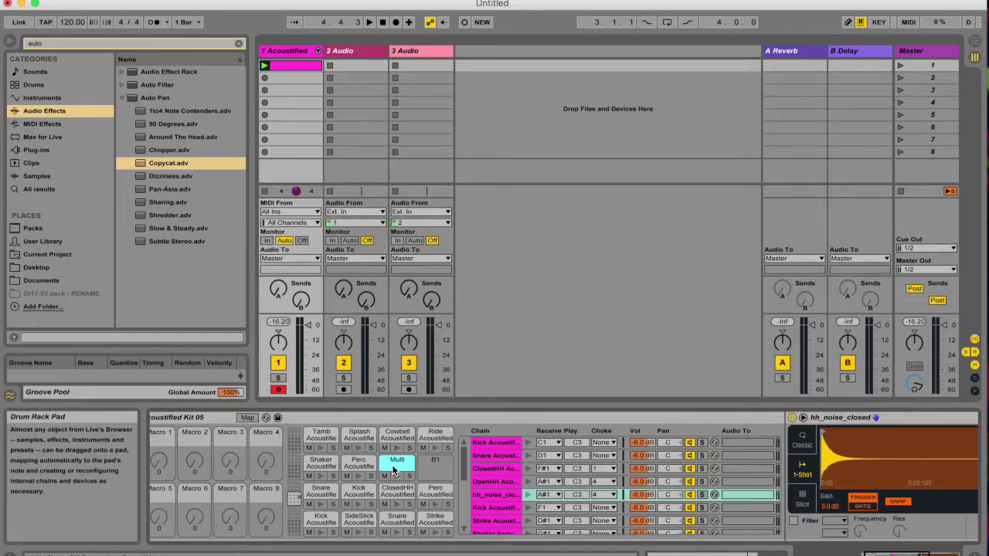
click(431, 467)
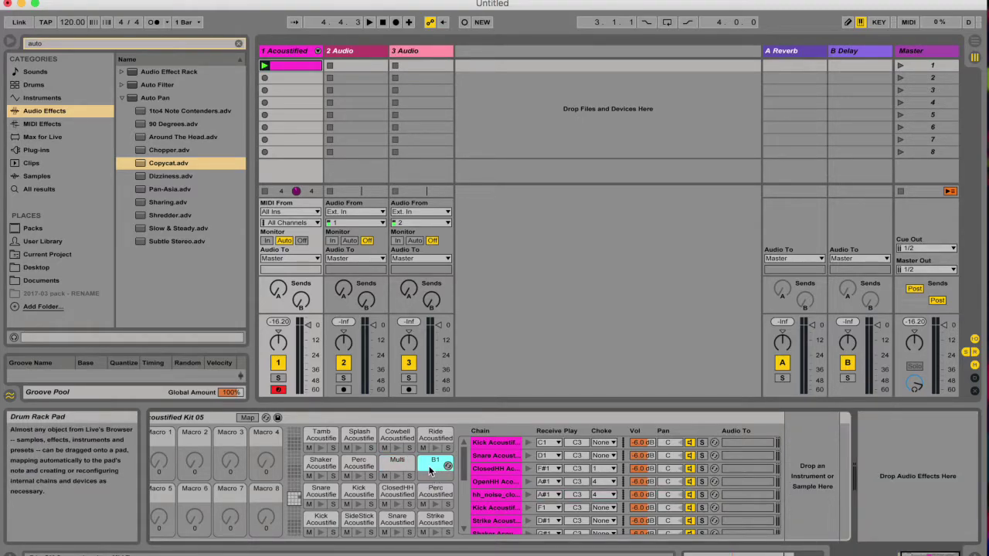
click(427, 491)
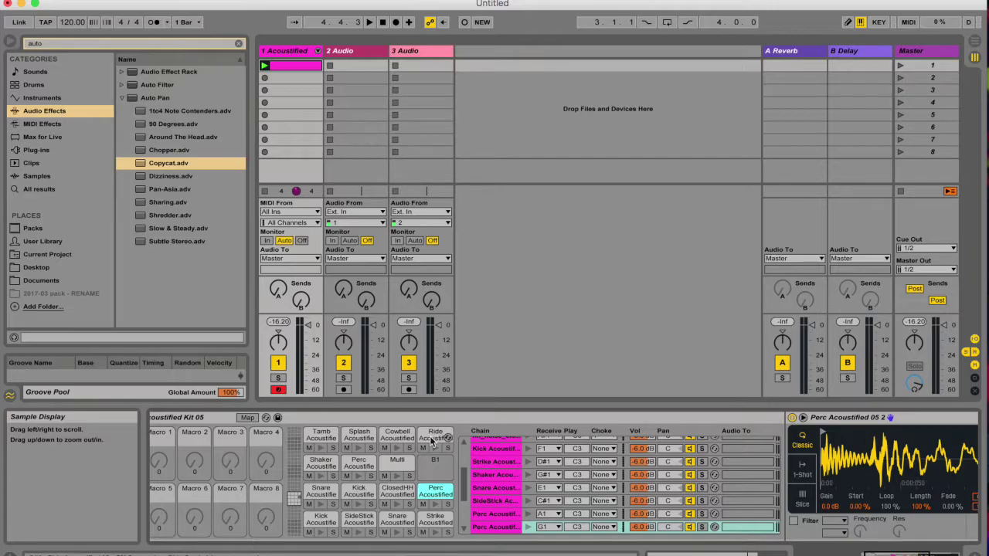
click(430, 474)
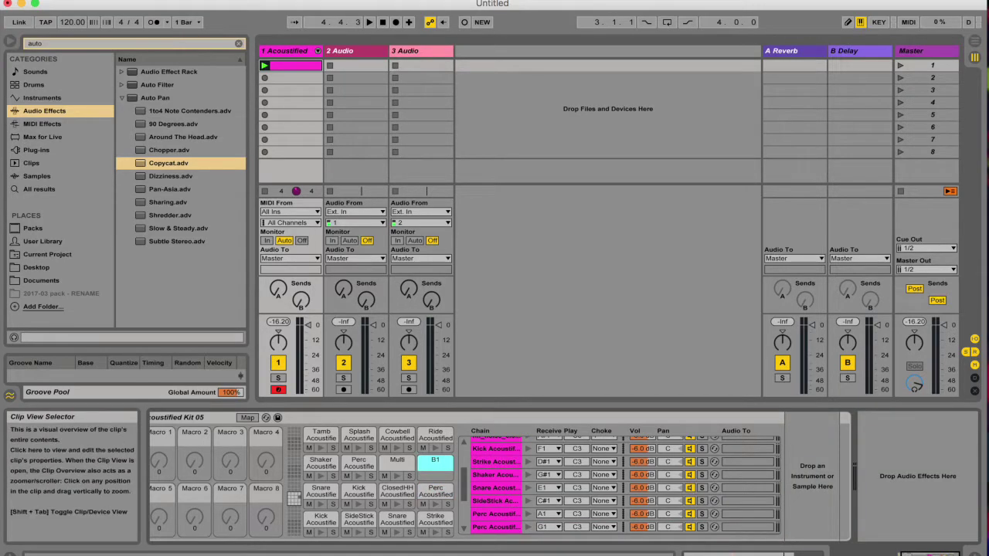
Check the B1 and OpenHH notes in the MIDI clip, return to the drum rack and undo the hh_noise_closed receive note change
click(736, 553)
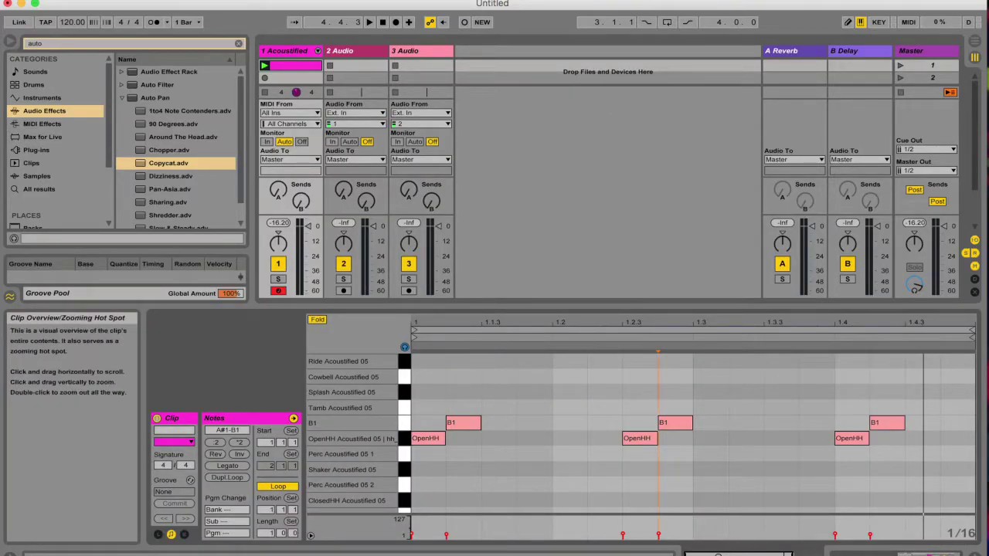
click(880, 553)
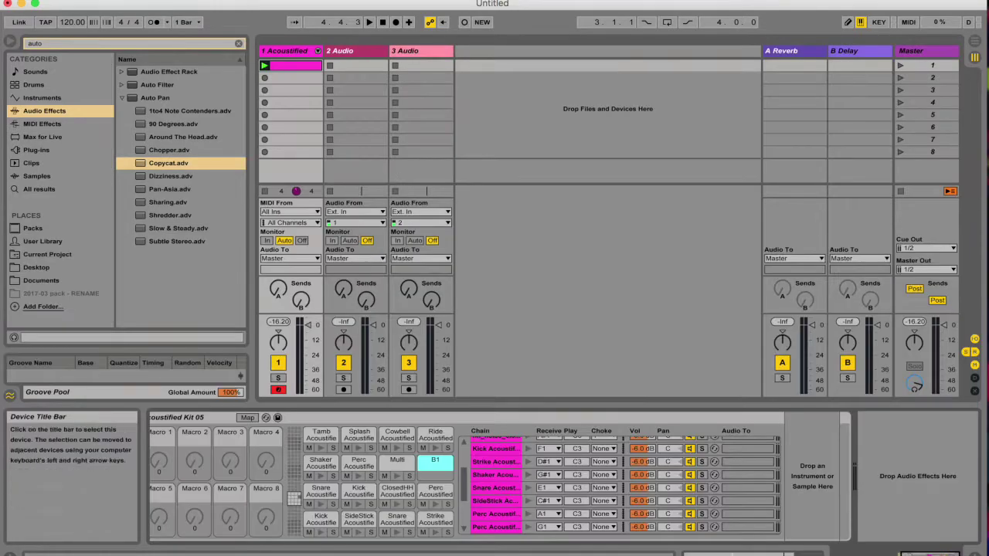
click(738, 553)
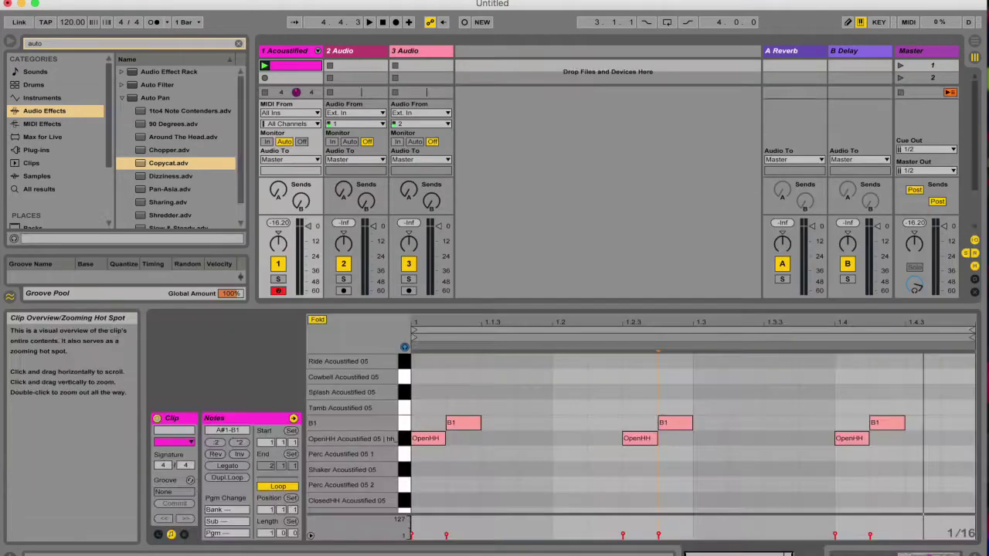
click(904, 553)
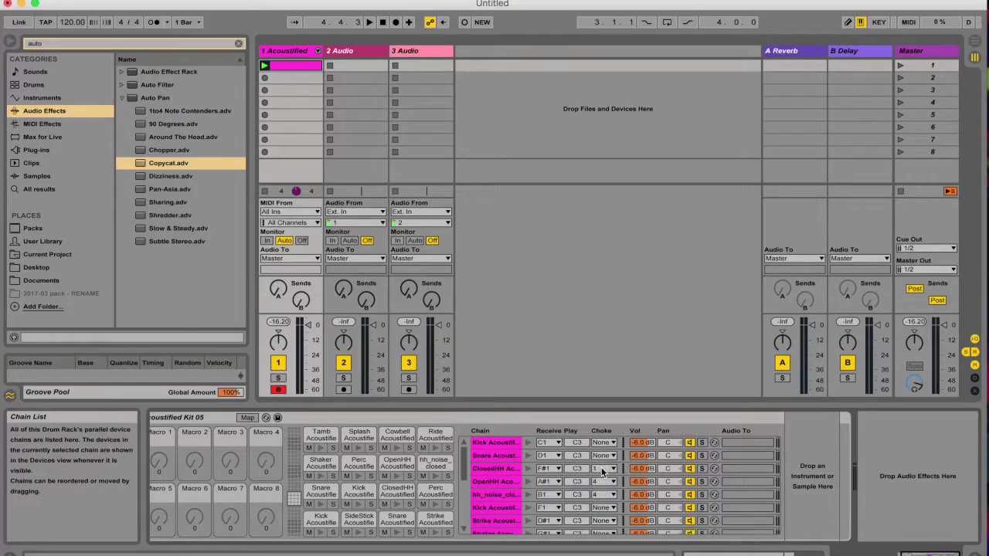
Set the ClosedHH chain's choke group to None and choose group 4 for the OpenHH chain
click(601, 467)
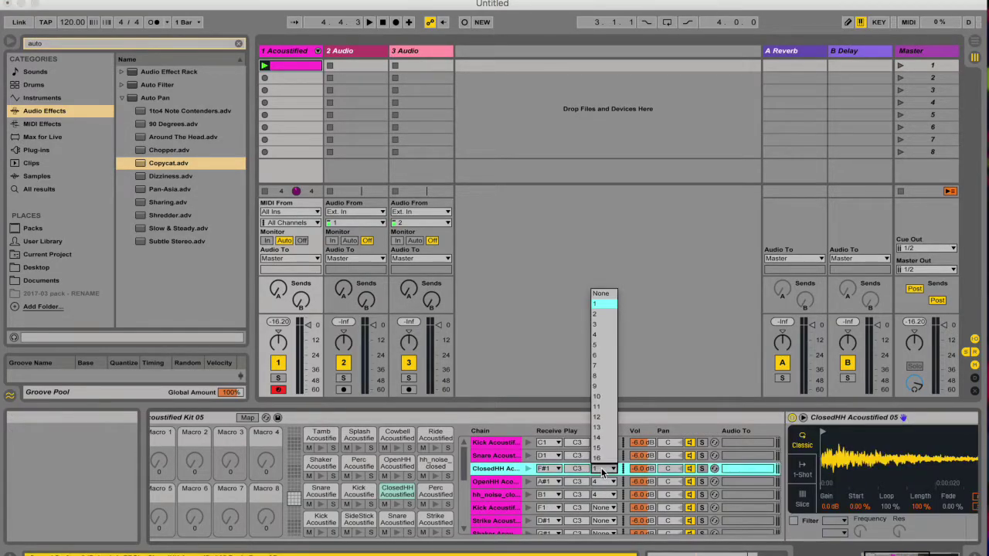
click(602, 295)
click(599, 481)
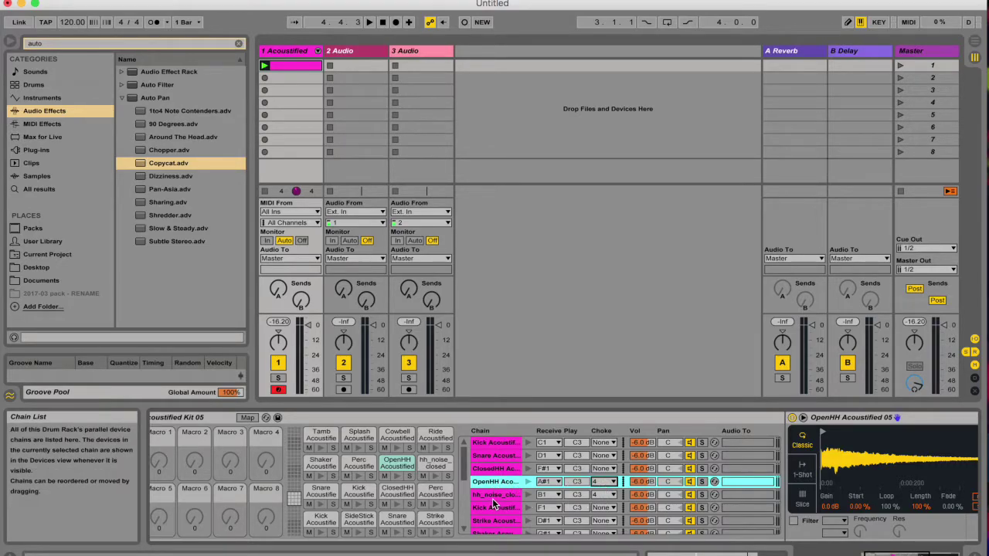
click(618, 485)
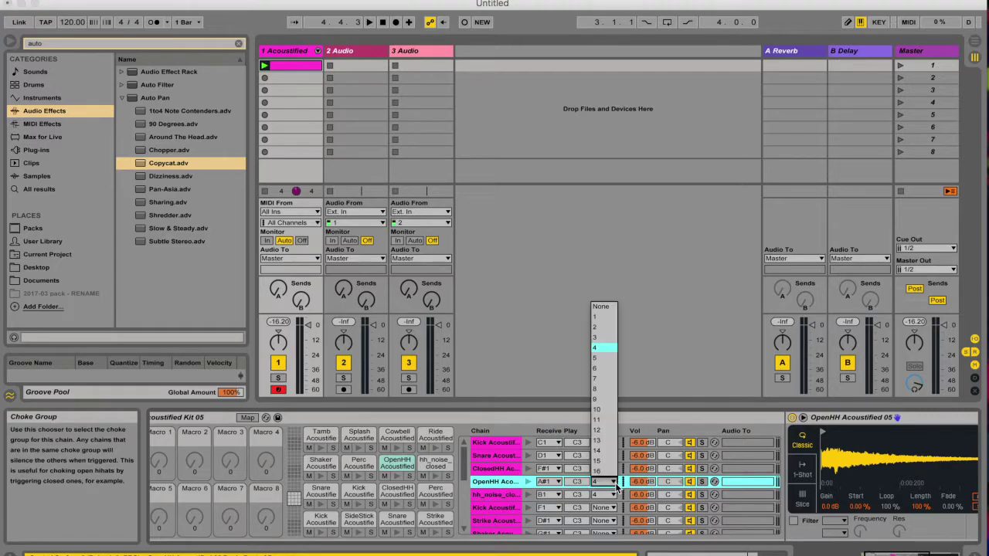
click(601, 349)
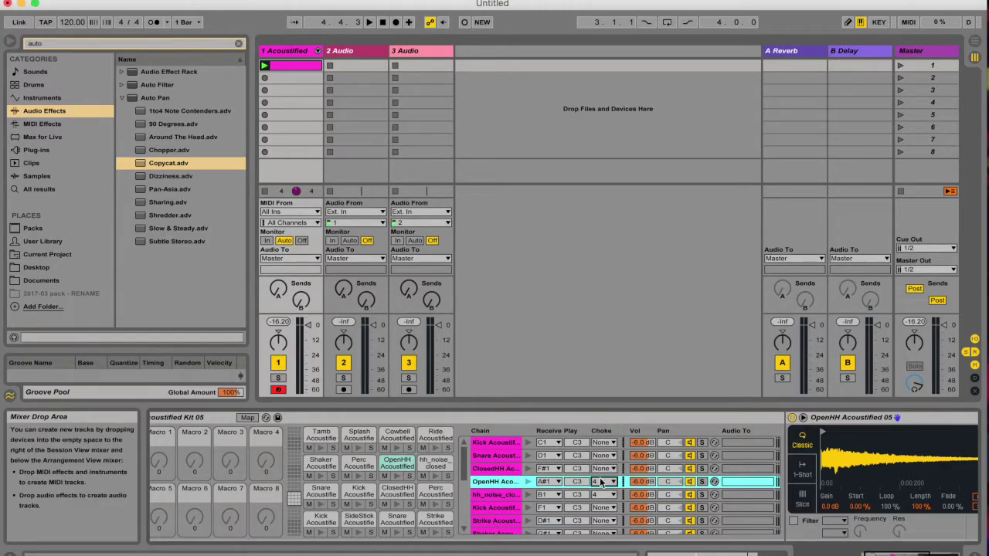
Compare the OpenHH and hh_noise_closed chains and preview both sounds, triggering the open hi-hat repeatedly
click(510, 493)
click(510, 482)
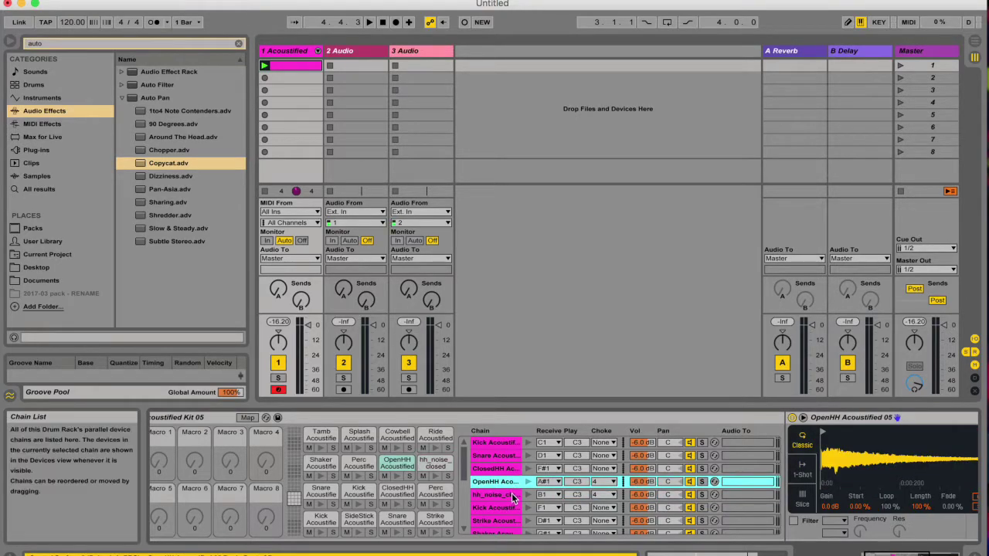
click(511, 494)
click(511, 480)
click(512, 493)
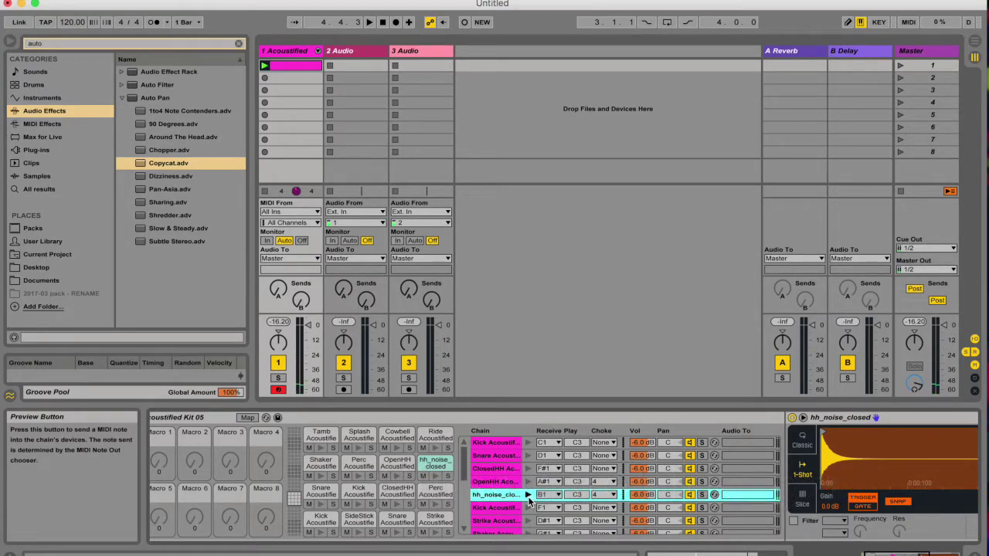
click(528, 496)
click(528, 482)
click(527, 482)
click(527, 482)
click(526, 483)
click(528, 485)
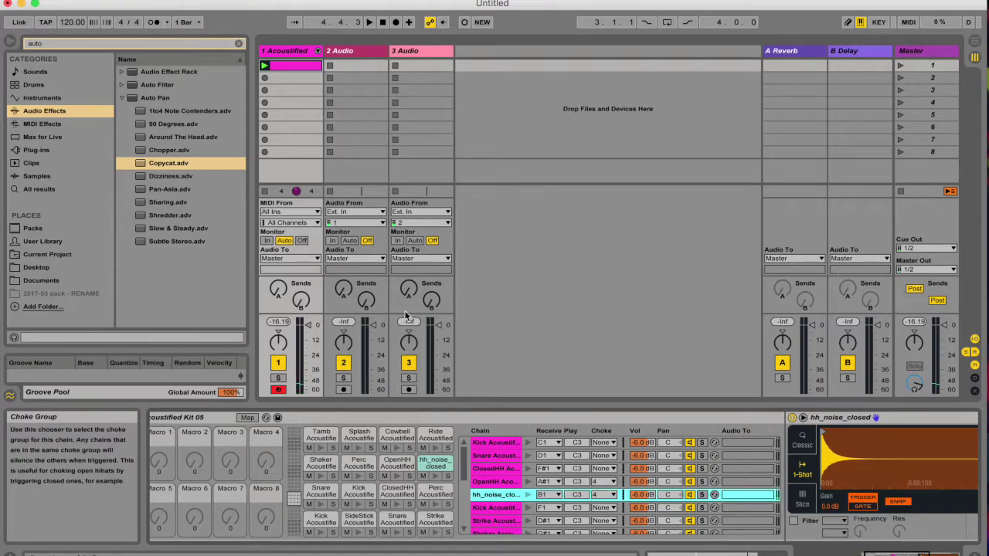
Examine the alternating OpenHH and hh_noise_closed notes in the MIDI clip and return to the drum rack
double_click(304, 65)
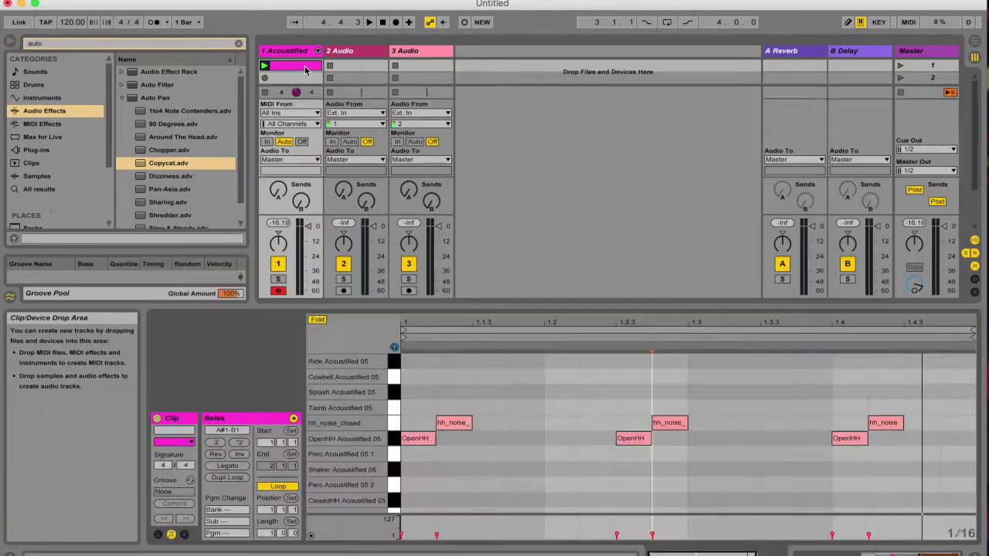
click(417, 438)
click(454, 422)
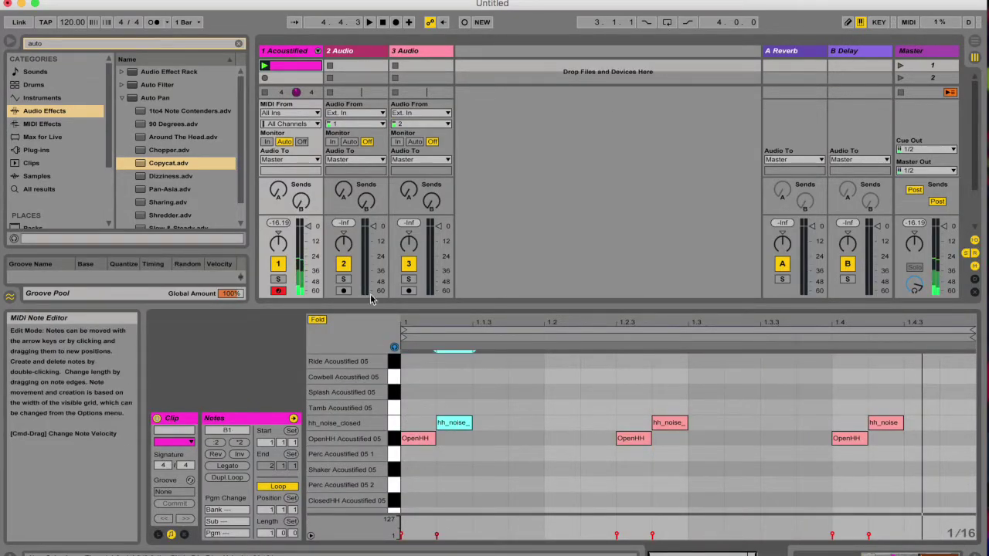
double_click(306, 52)
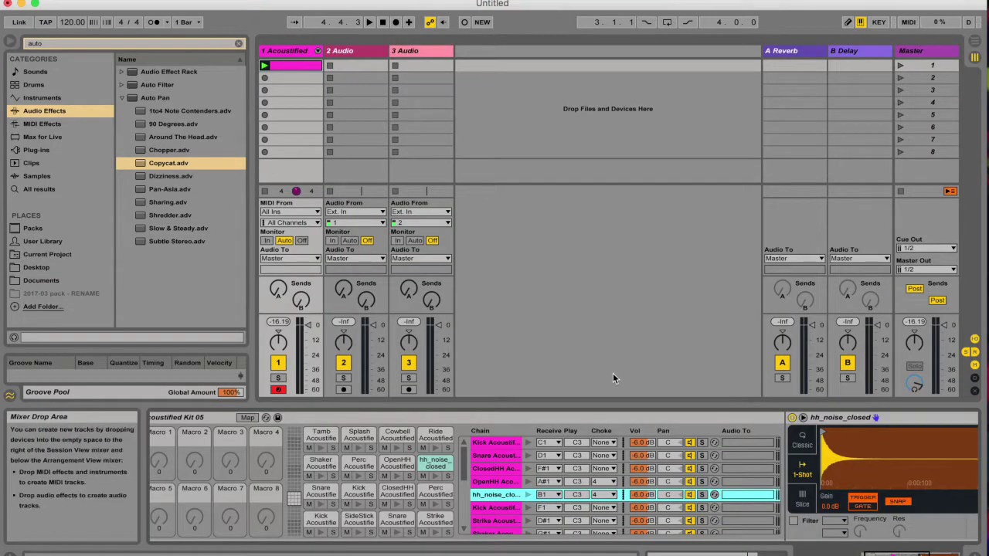
Try choke group None on the hh_noise_closed chain and put it back in group 4
click(613, 494)
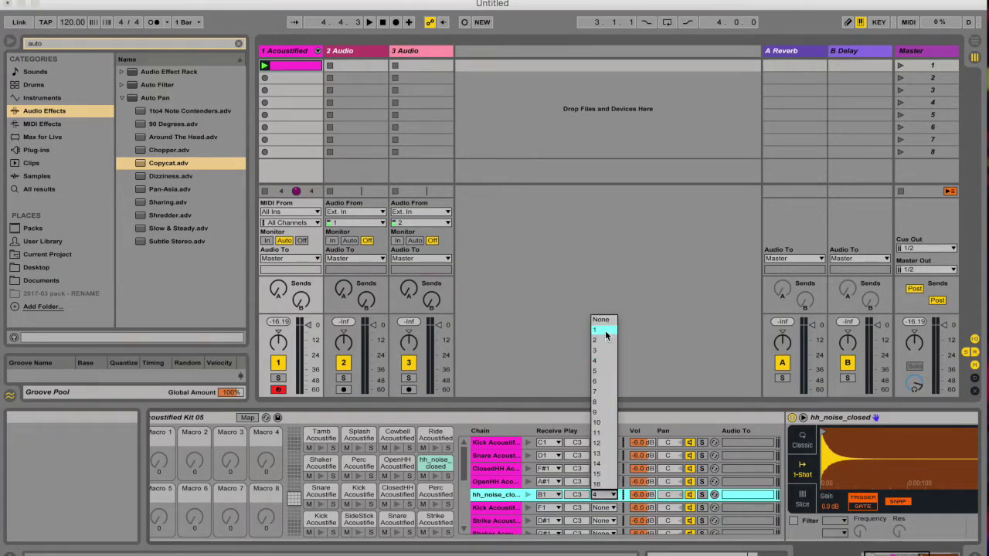
click(607, 501)
click(607, 501)
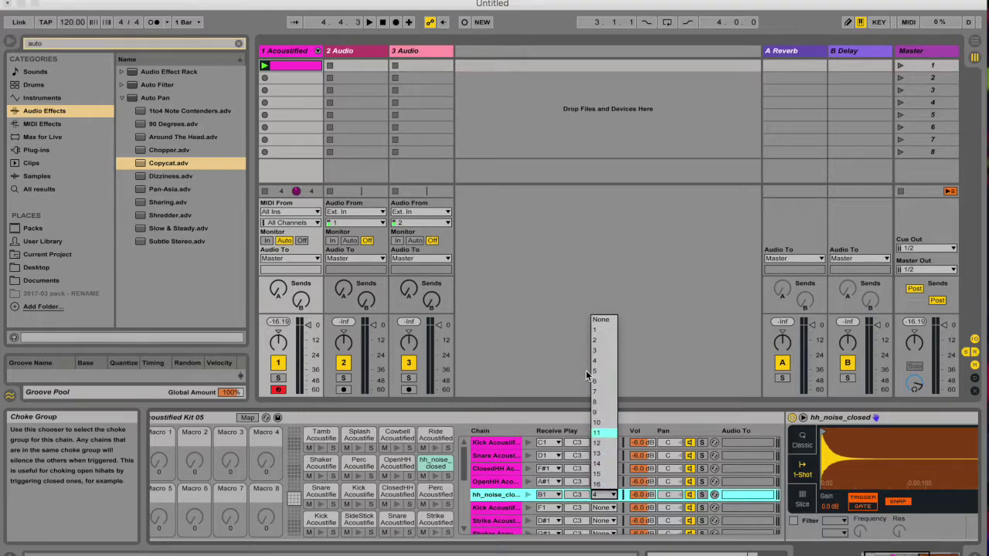
click(603, 323)
click(604, 494)
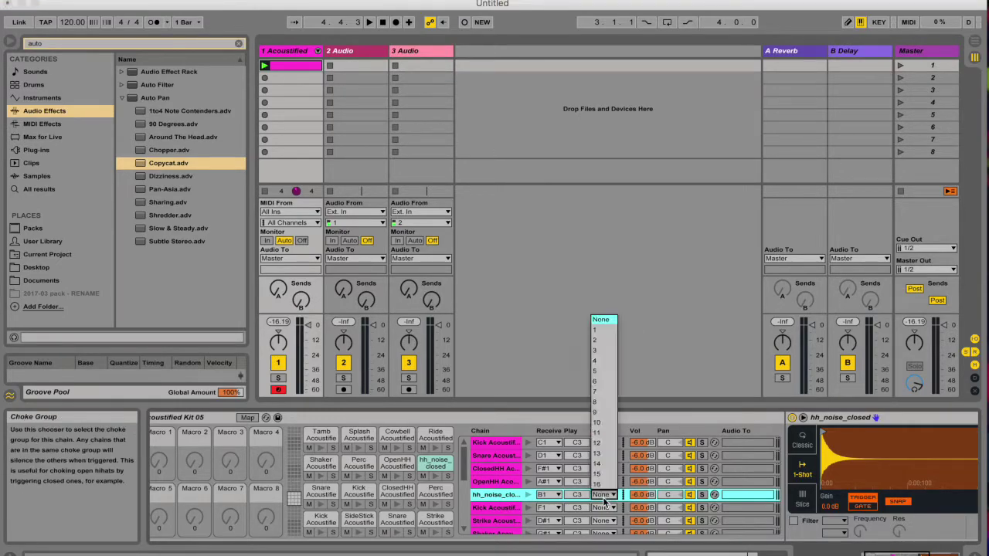
click(603, 368)
click(548, 494)
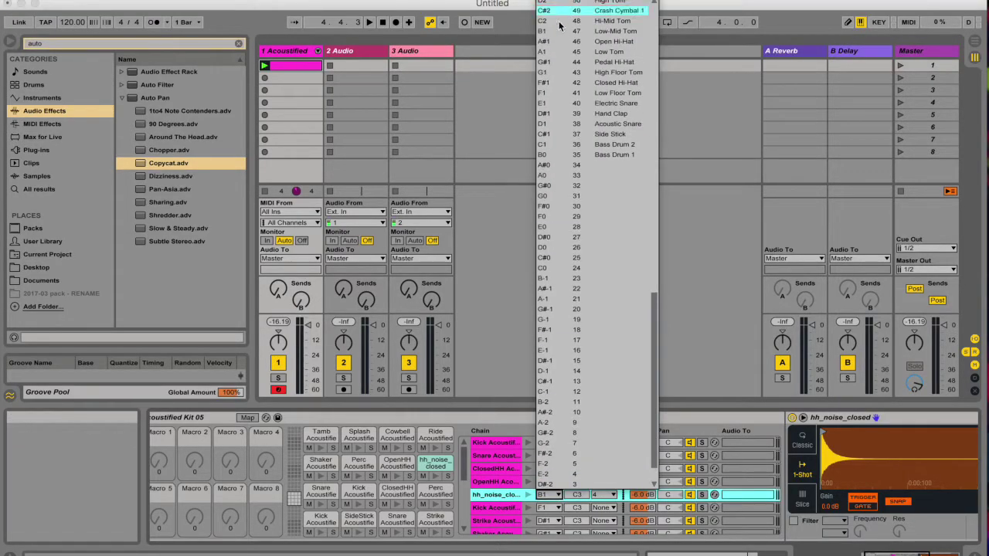
scroll(560, 23, up, 15)
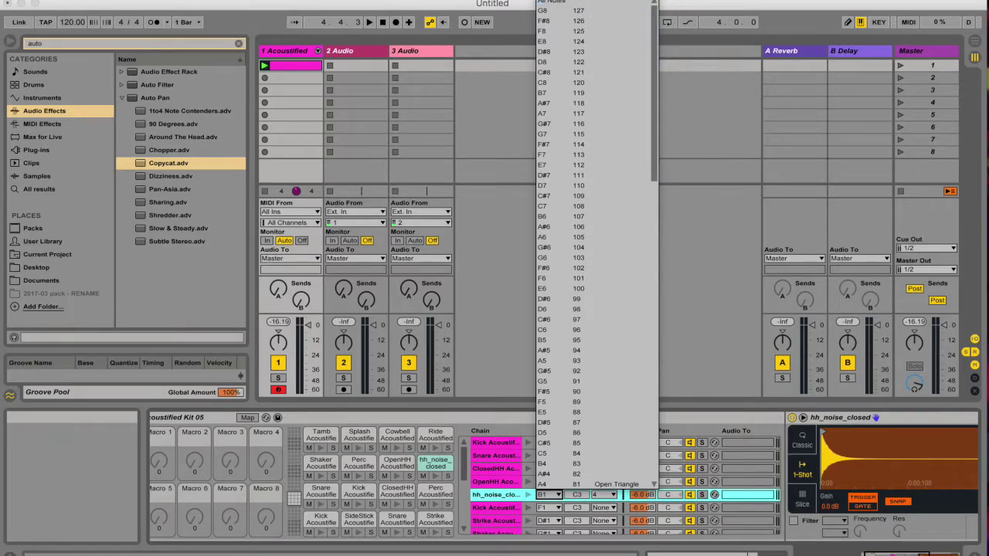
key(Escape)
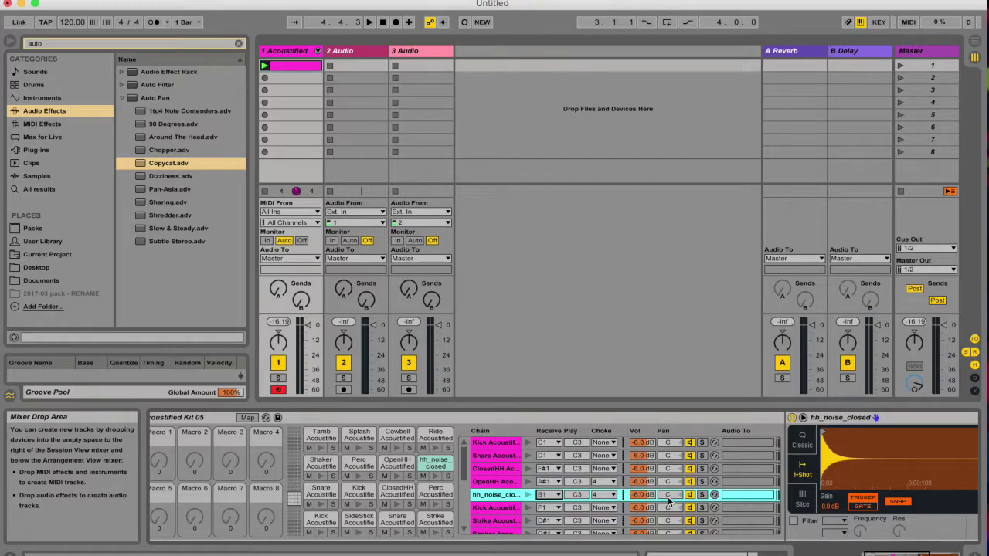
Put the hh_noise_closed chain in choke group 10, separate from OpenHH, and play the MIDI clip
click(610, 494)
click(599, 421)
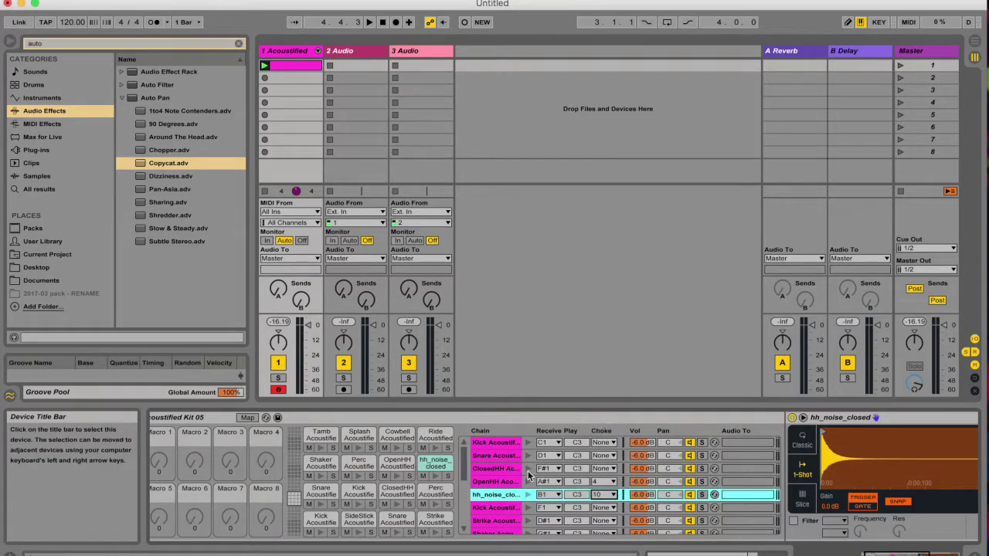
click(266, 65)
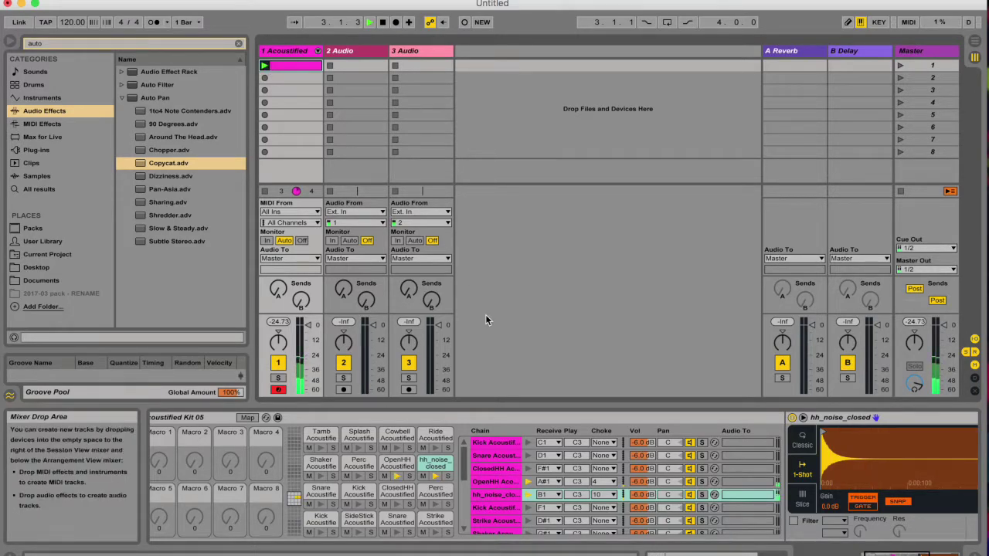
Set the hh_noise_closed chain's choke group to 4, matching OpenHH, and play the MIDI clip
click(604, 495)
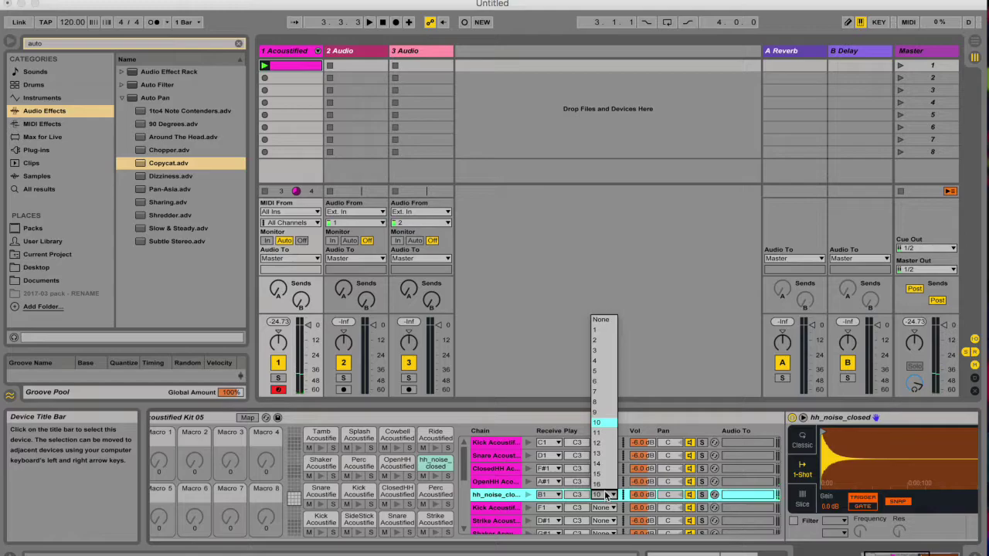
click(598, 361)
click(265, 66)
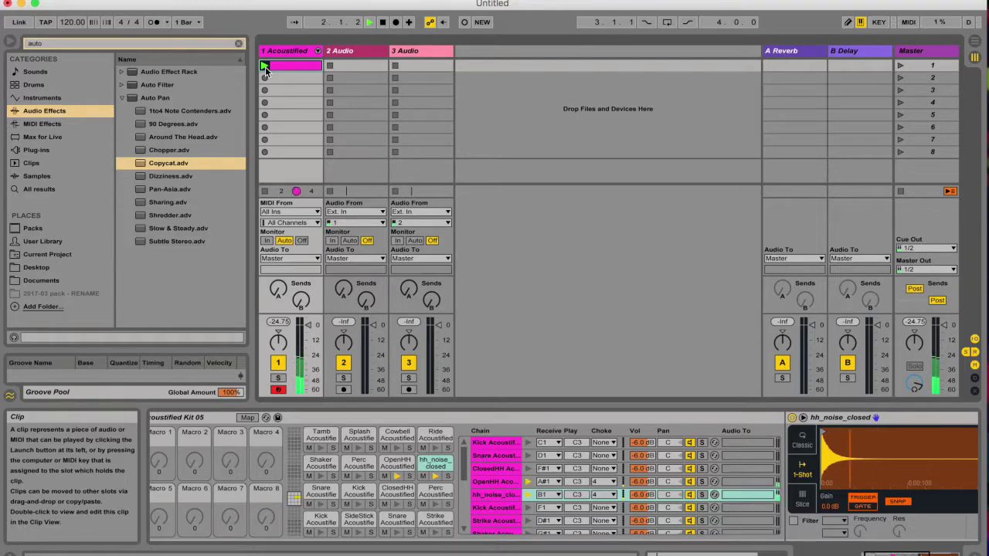
Review the hi-hat notes in the MIDI clip, return to the drum rack and compare the OpenHH and hh_noise_closed pads
double_click(283, 66)
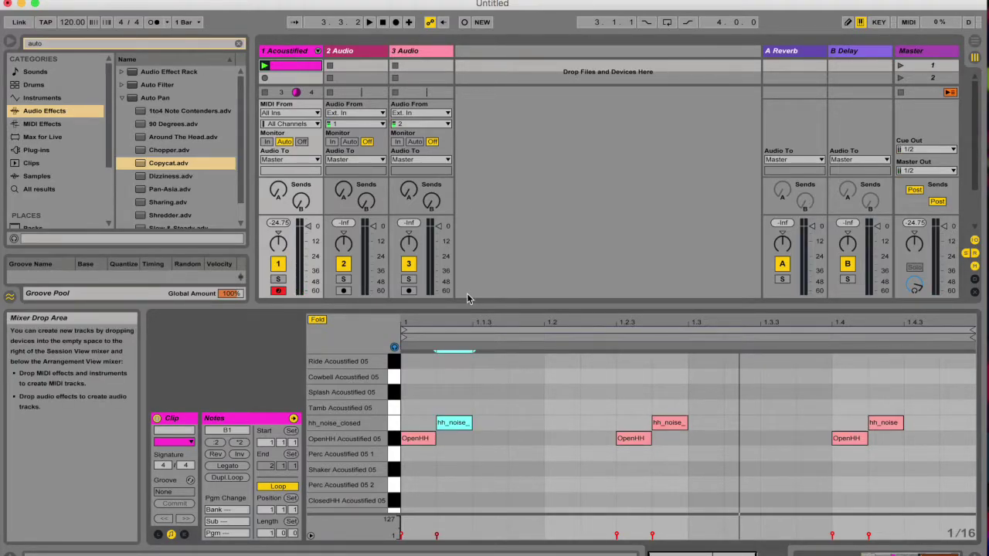
click(302, 52)
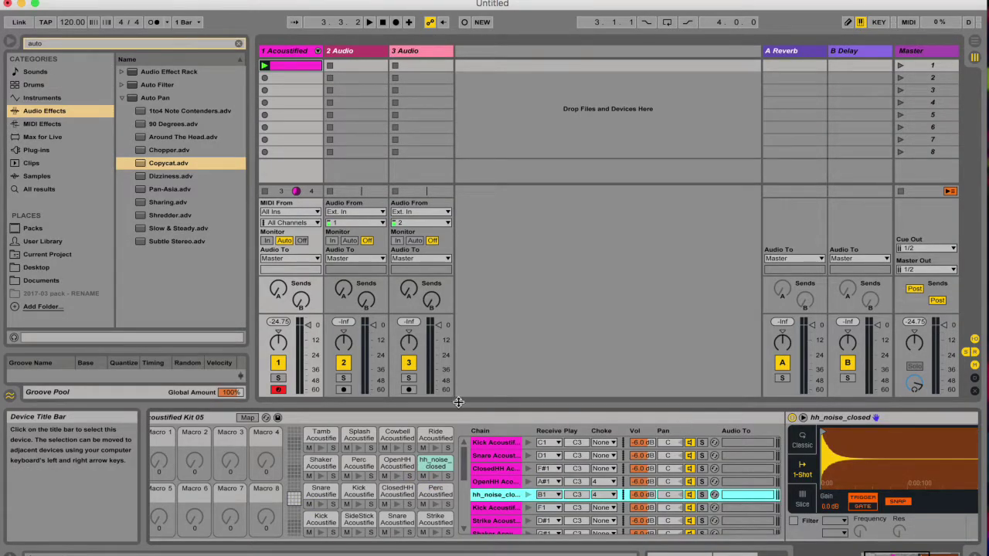
click(393, 465)
click(434, 464)
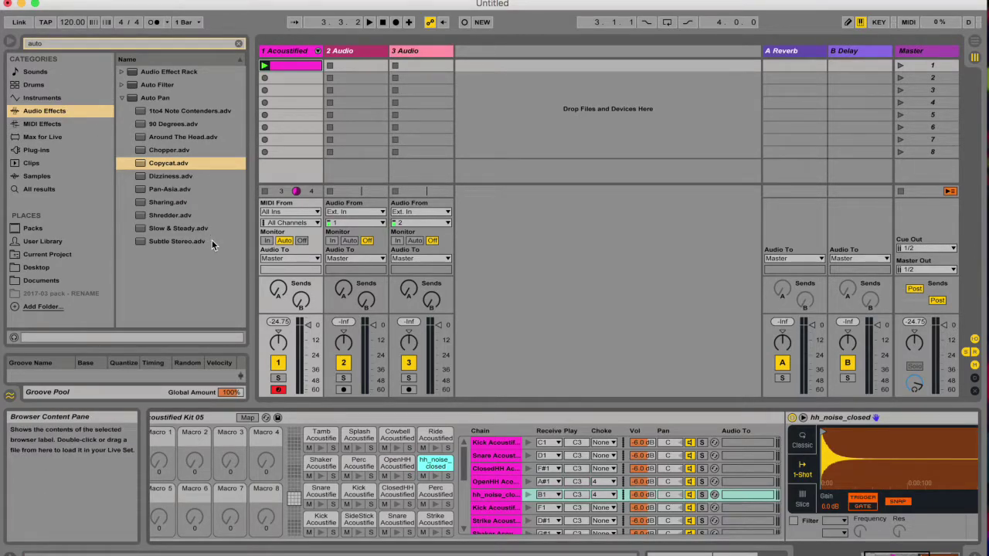
Search the browser's samples for "voca"
click(37, 176)
click(125, 44)
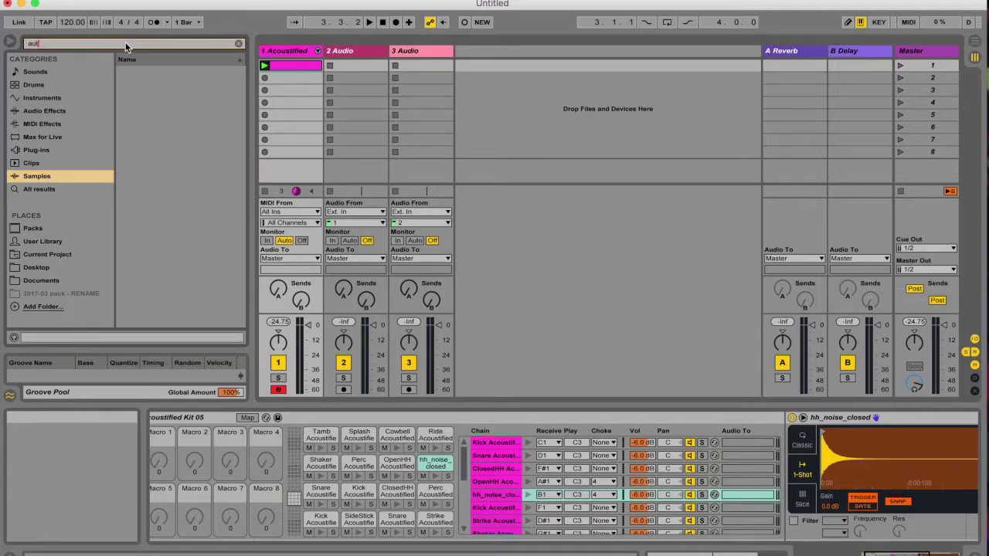
key(BackSpace)
key(BackSpace)
key(BackSpace)
text(voca)
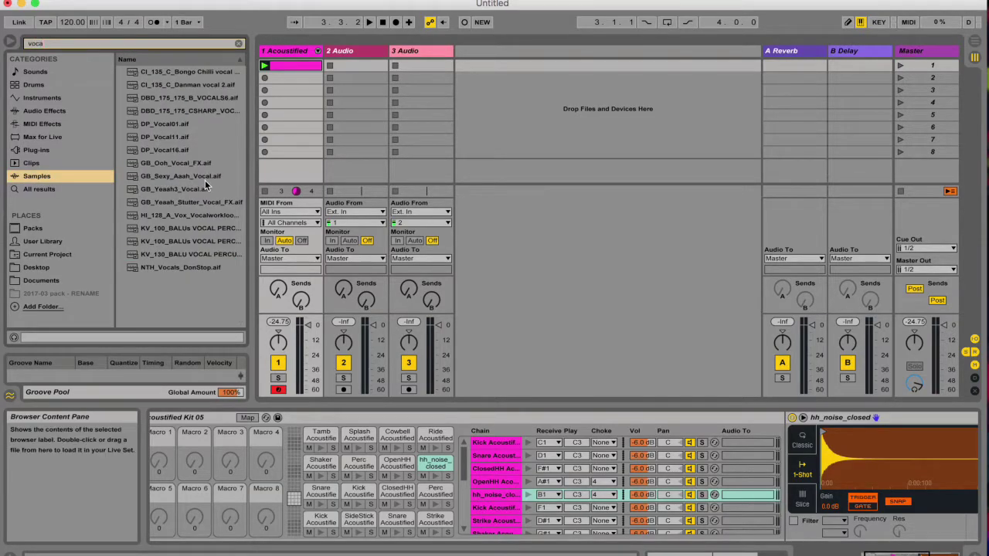
Replace the OpenHH pad's sound with GB_Sexy_Aaah_Vocal.aif and play the MIDI clip
drag(204, 180, 396, 466)
click(265, 66)
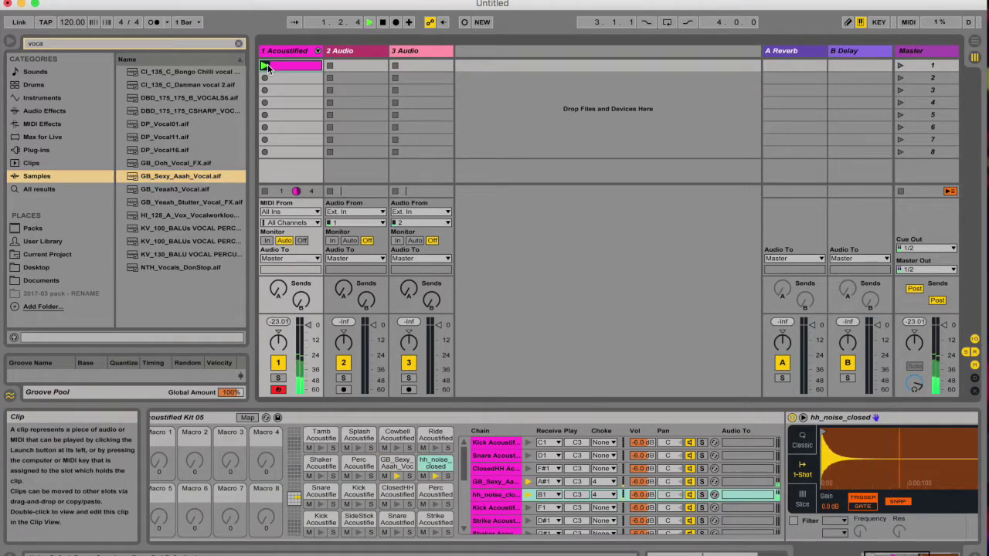
Switch the hh_noise_closed chain to choke group 1 and back to 4 while the clip plays, to compare the vocal's cutoff
click(603, 495)
click(602, 330)
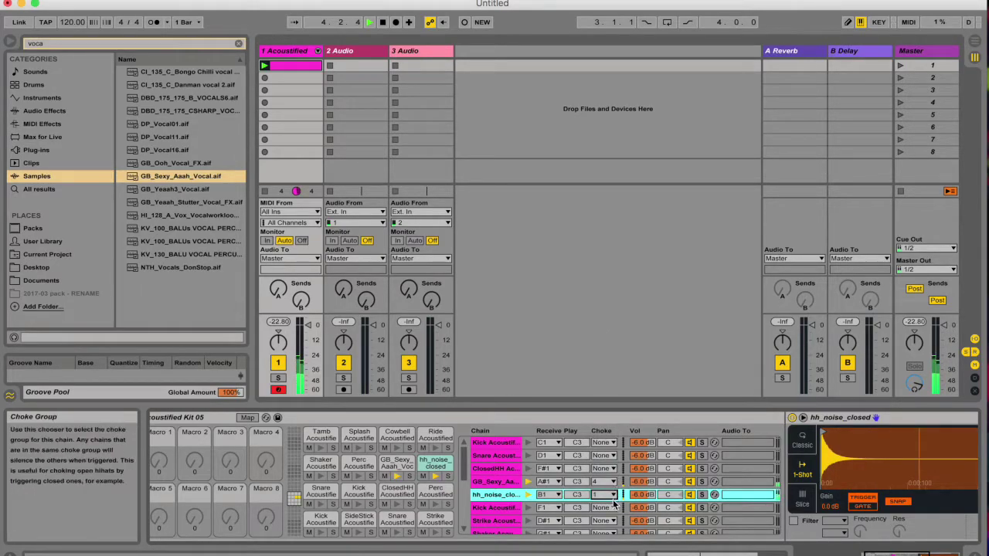
click(610, 494)
click(611, 365)
click(603, 495)
click(604, 364)
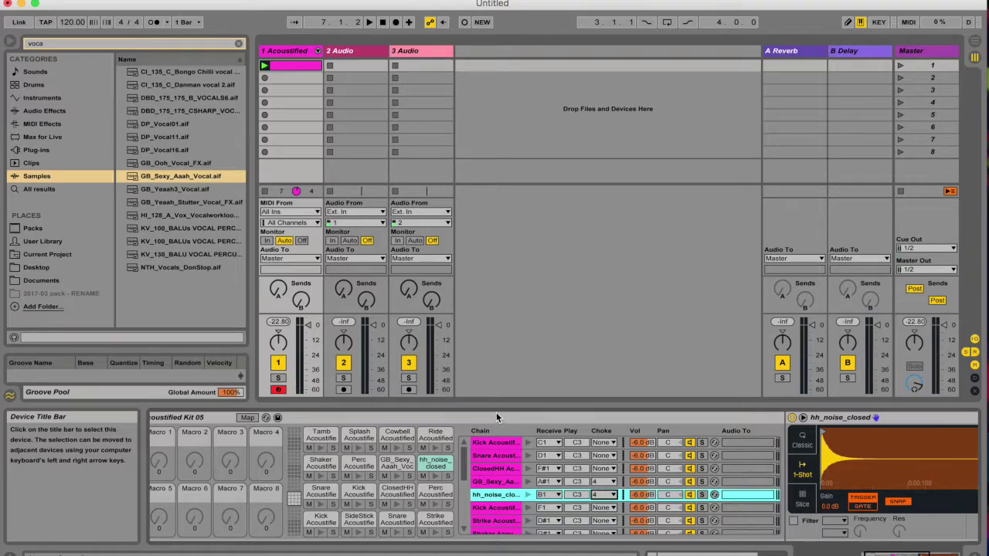
Undo the latest choke group changes and the vocal sample swap, and preview the OpenHH pad
key(super+z)
key(super+z)
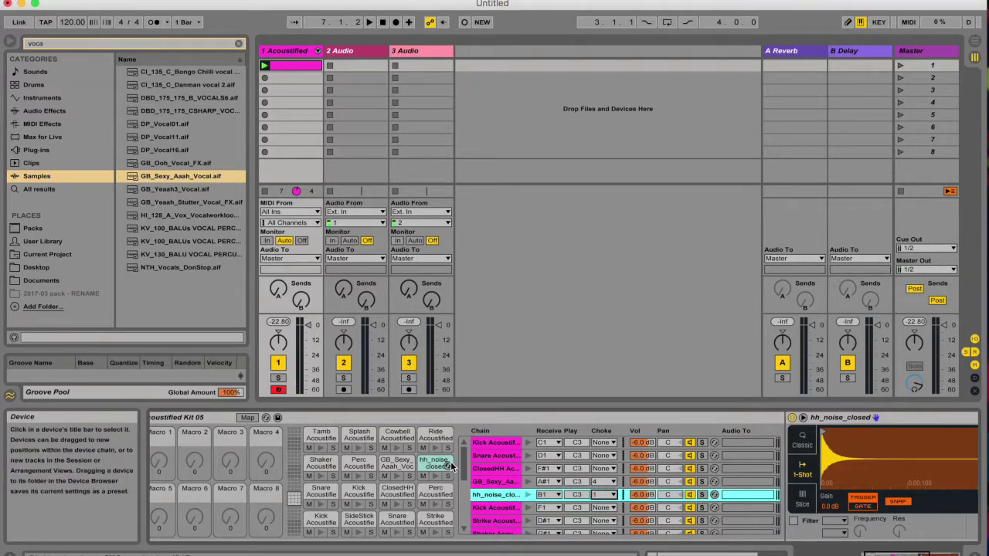
click(397, 475)
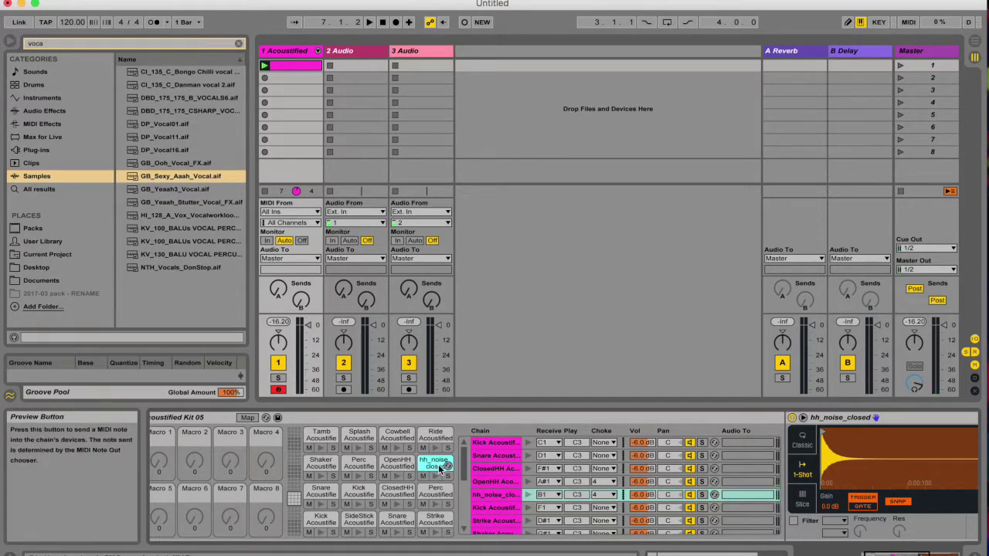
Audition the DBD_175_175_CSHARP vocal sample from the search results
click(181, 114)
click(51, 173)
Set the hh_noise_closed chain's play note to A#5 and preview its pitch
scroll(494, 471, right, 2)
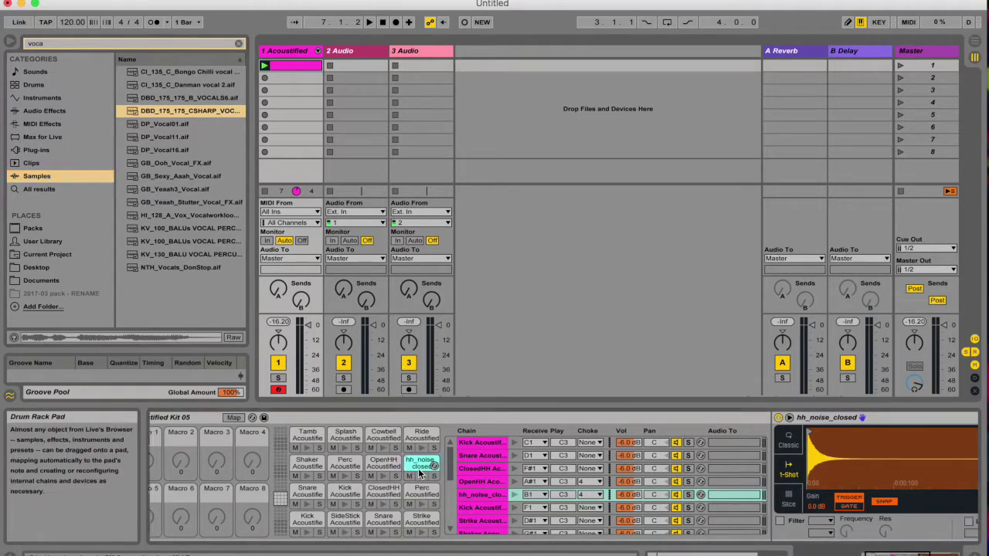
scroll(595, 495, right, 2)
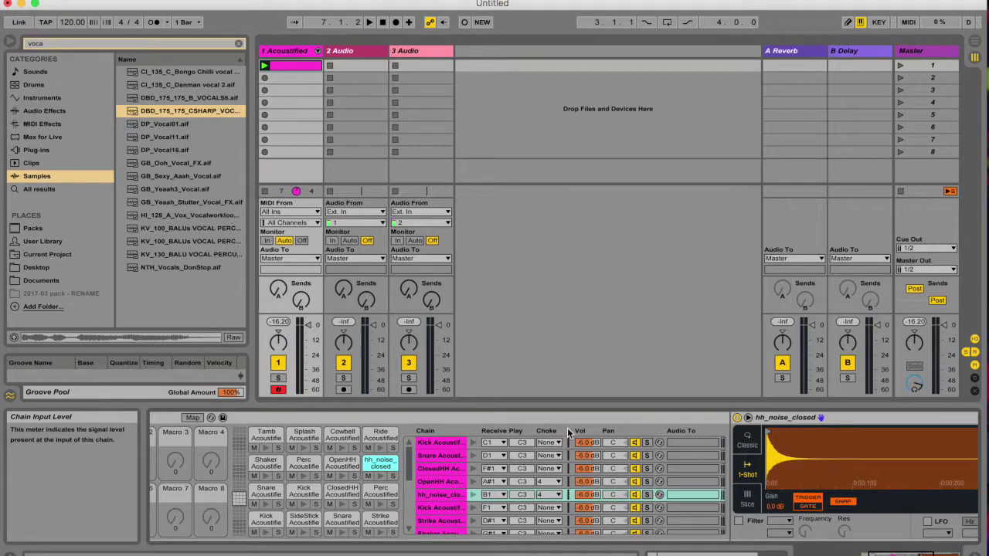
click(523, 497)
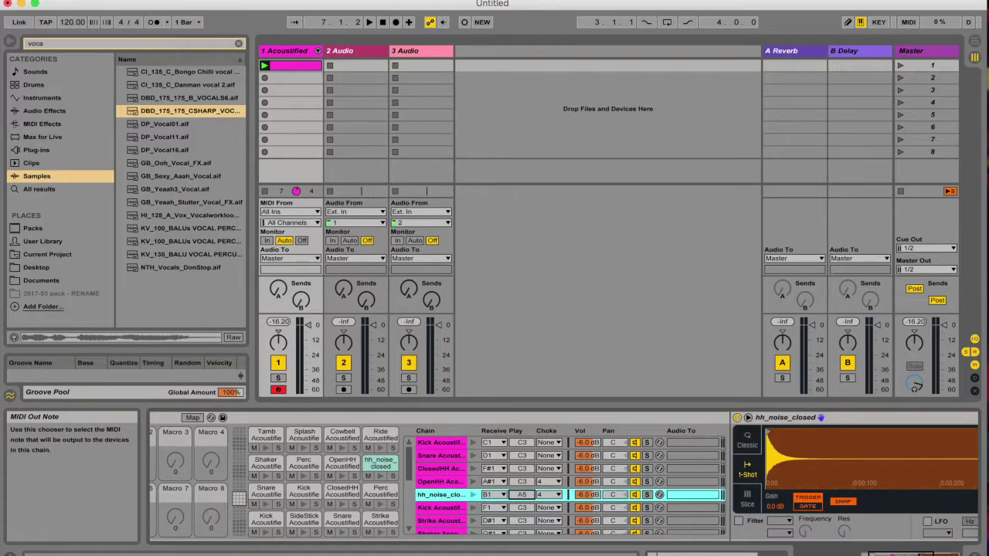
click(473, 495)
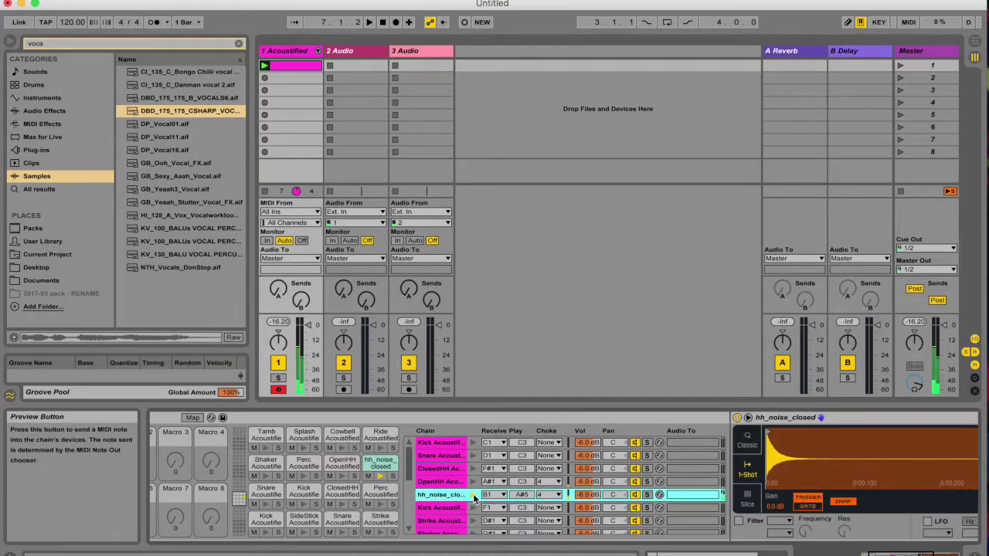
click(474, 495)
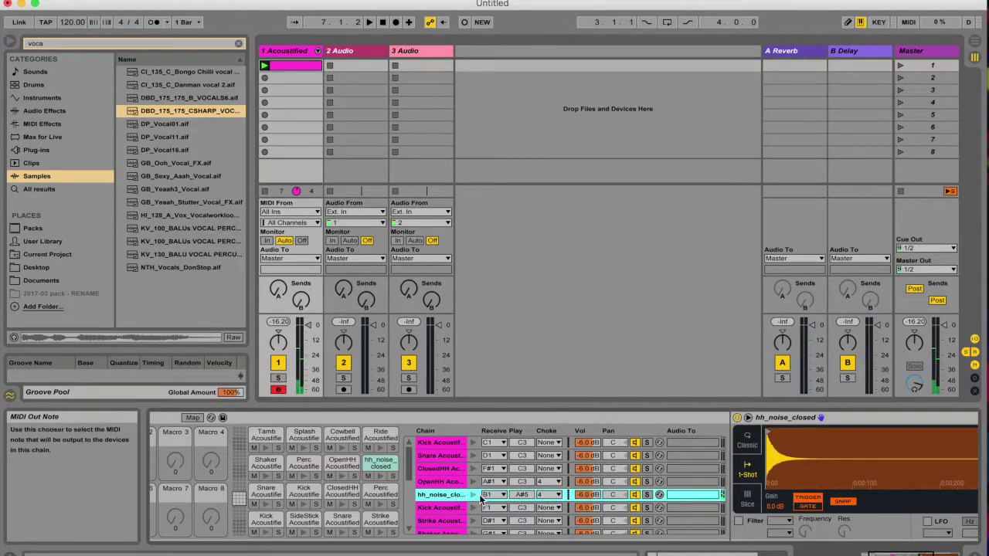
Try the hh_noise_closed chain's play note at C-2 and G8, previewing its pitch
click(473, 496)
drag(519, 494, 523, 510)
click(470, 496)
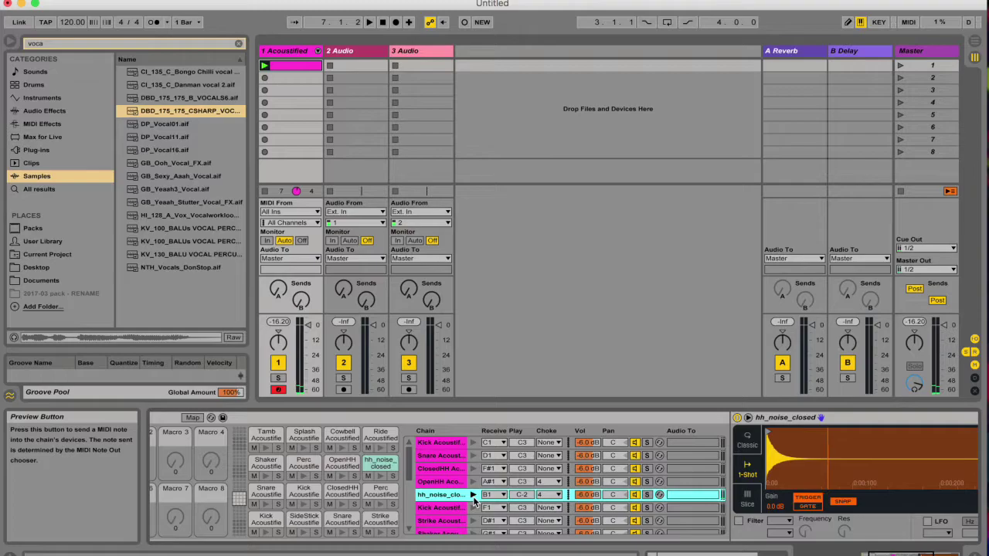
click(473, 495)
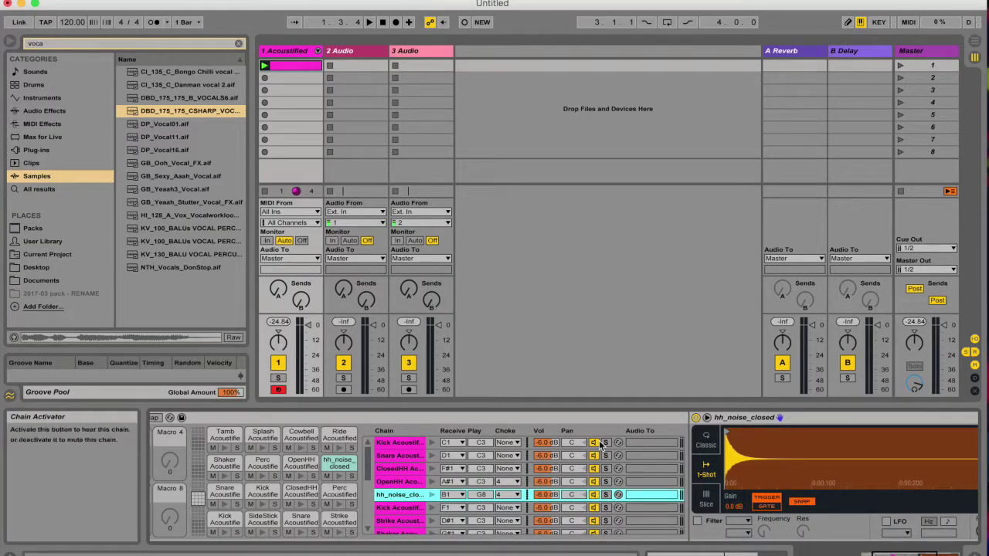
Select the first Kick chain and raise its volume to -2.7 dB
click(545, 443)
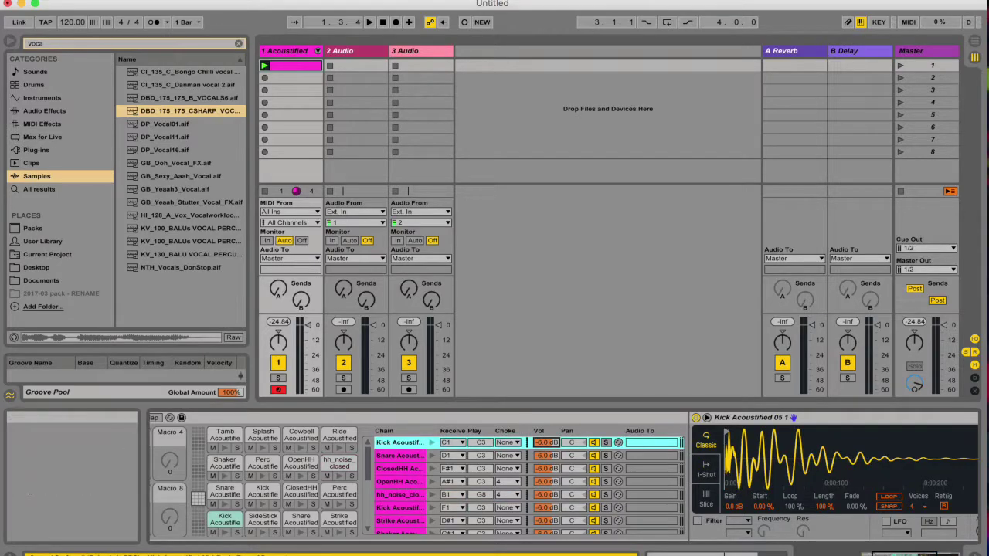
click(545, 457)
click(545, 445)
click(230, 519)
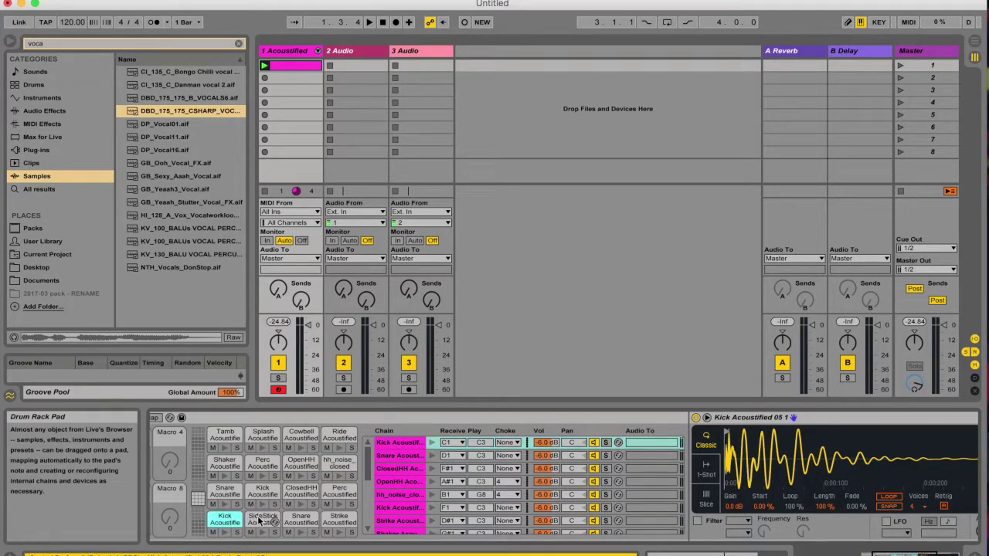
click(262, 521)
click(229, 519)
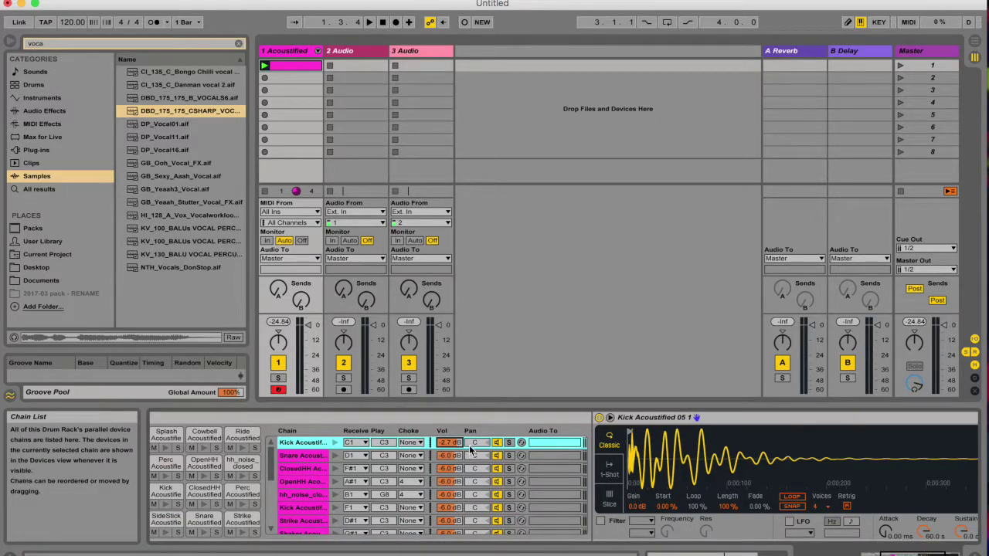
Pan the first Kick chain to 50L for comparison, set it to 50R and preview it
drag(470, 446, 470, 458)
drag(473, 444, 472, 473)
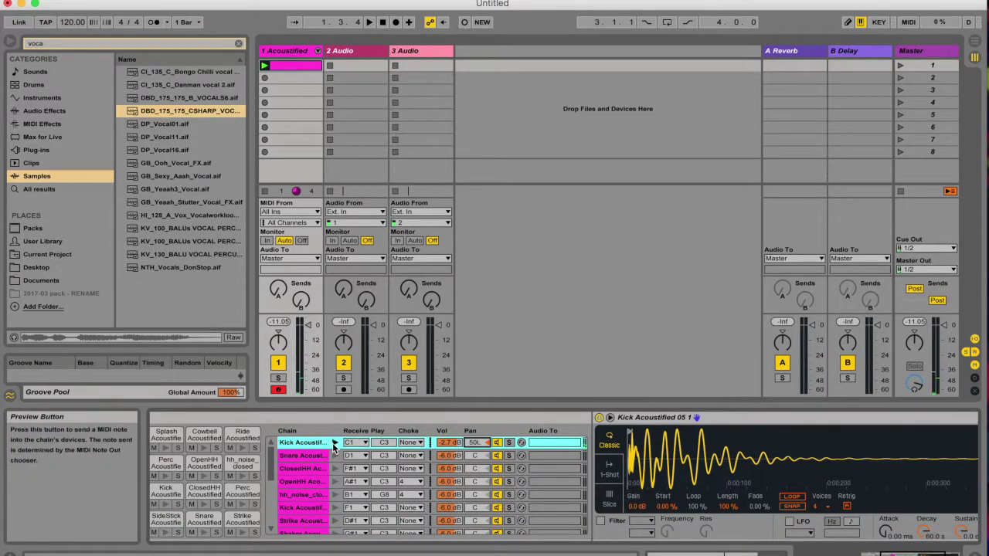
drag(478, 443, 478, 365)
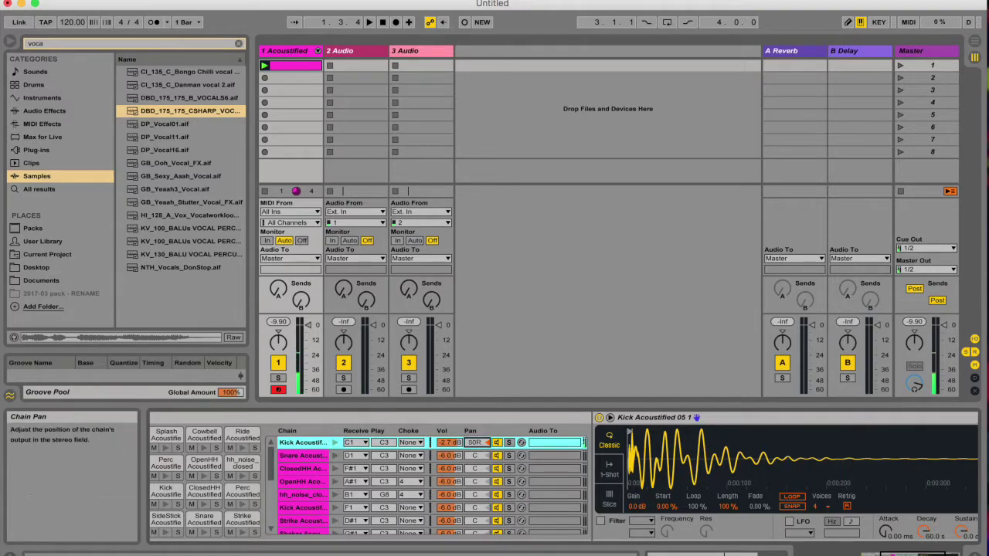
click(335, 442)
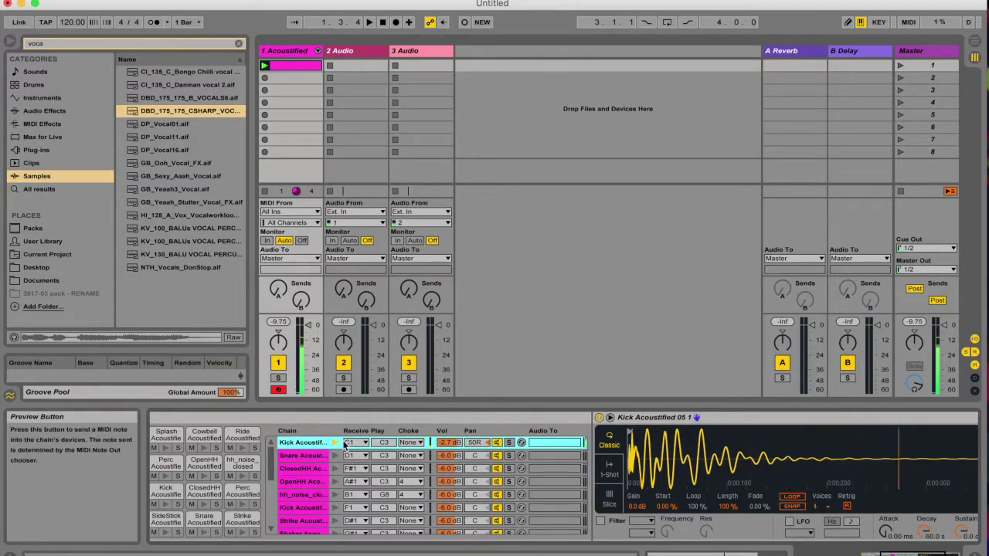
Open sample hot-swapping for the first Kick chain and delete the chain from the rack
click(509, 443)
click(521, 443)
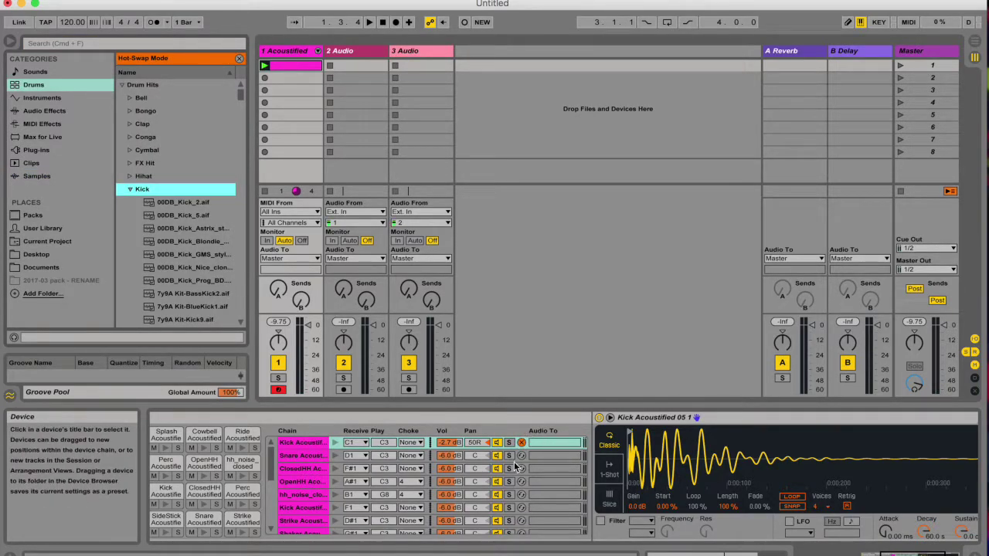
key(Delete)
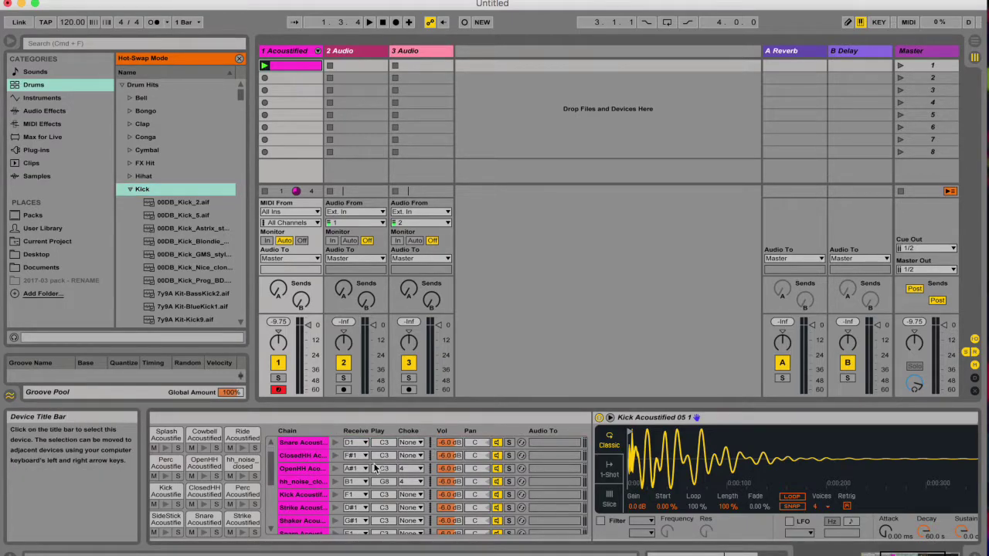
Show the drum rack's return chains and search the audio effects for "rever"
scroll(374, 468, left, 4)
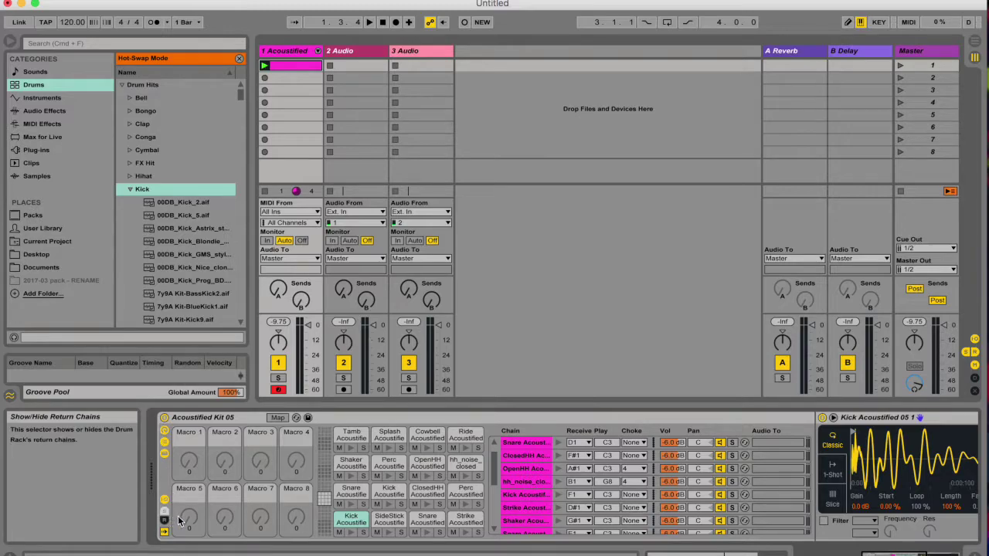
click(163, 521)
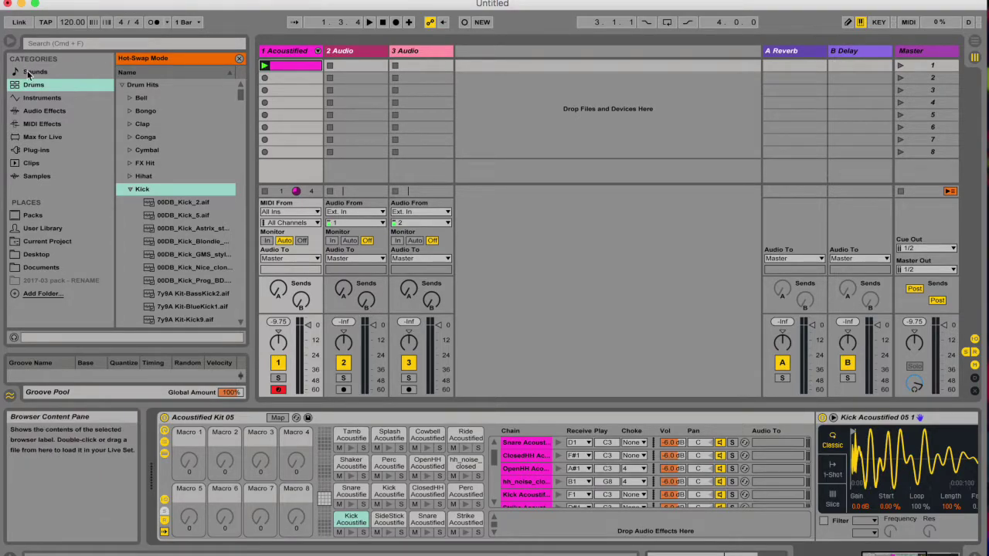
click(36, 112)
click(237, 58)
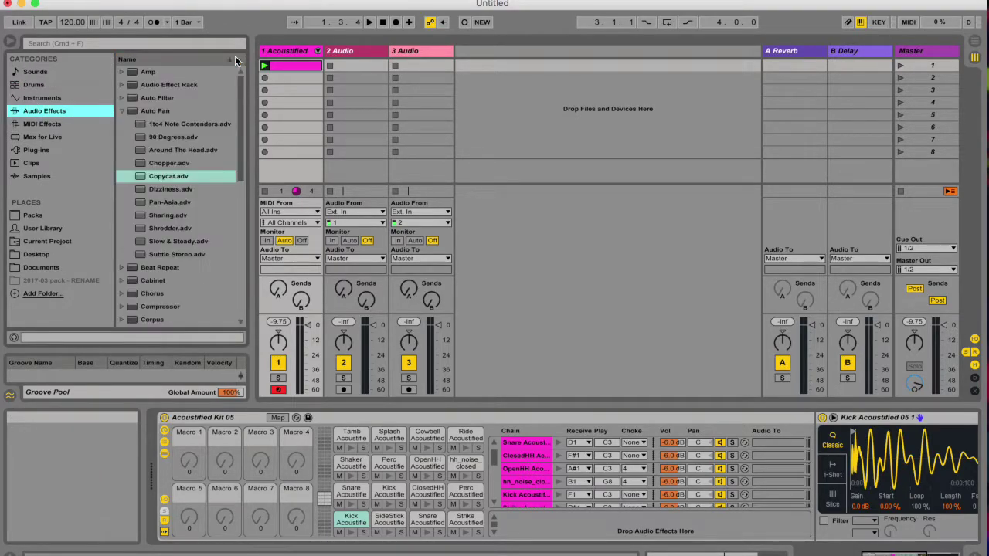
click(225, 39)
text(rever)
Add the Cathedral preset from the Hall reverbs as a return chain in the drum rack
click(123, 97)
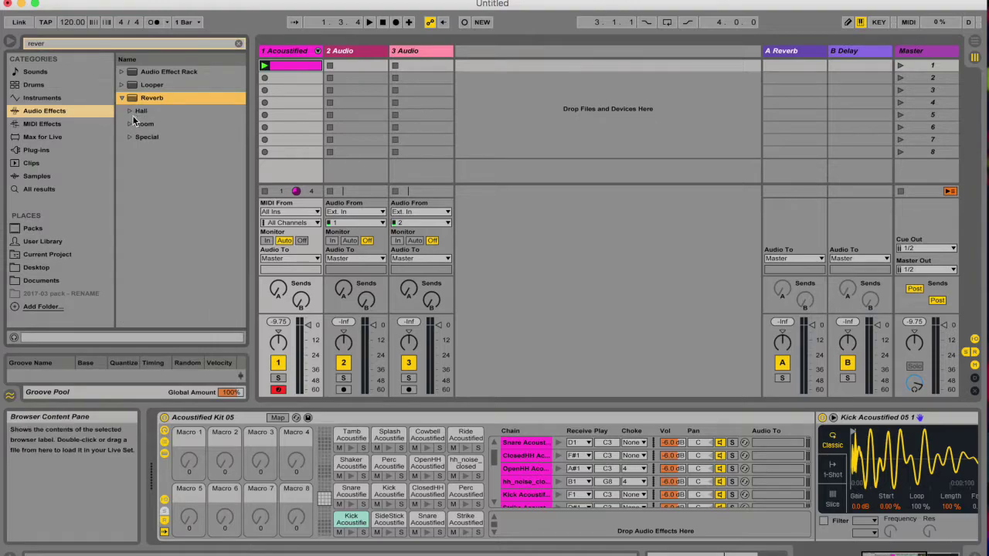
click(132, 112)
click(159, 138)
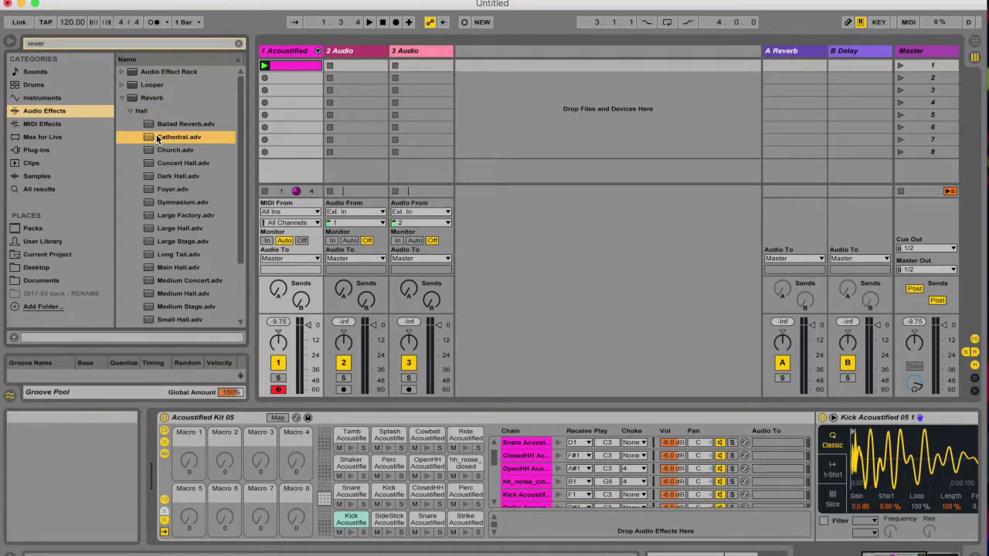
drag(543, 465, 634, 531)
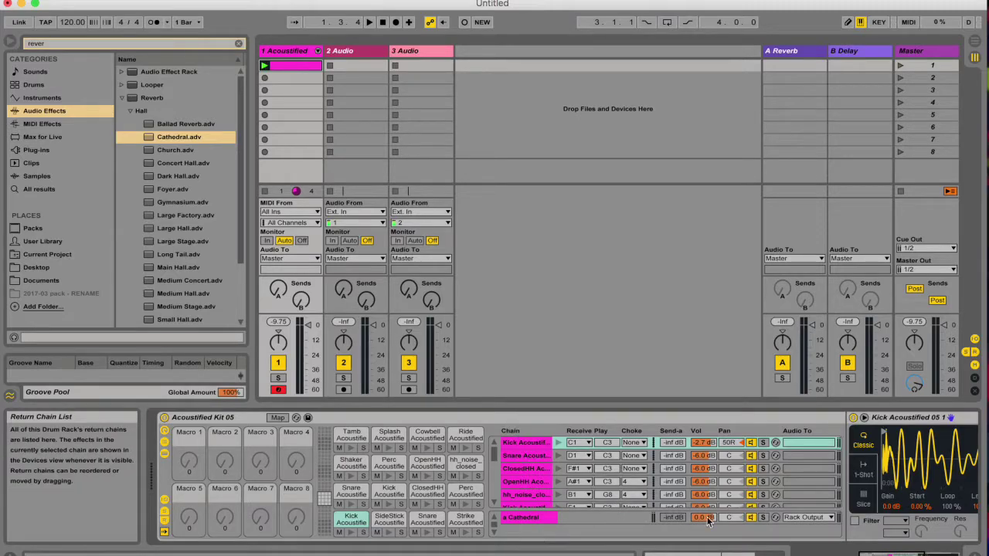
Review the Cathedral return chain's reverb settings and output routing options, keeping Rack Output as its destination
click(819, 524)
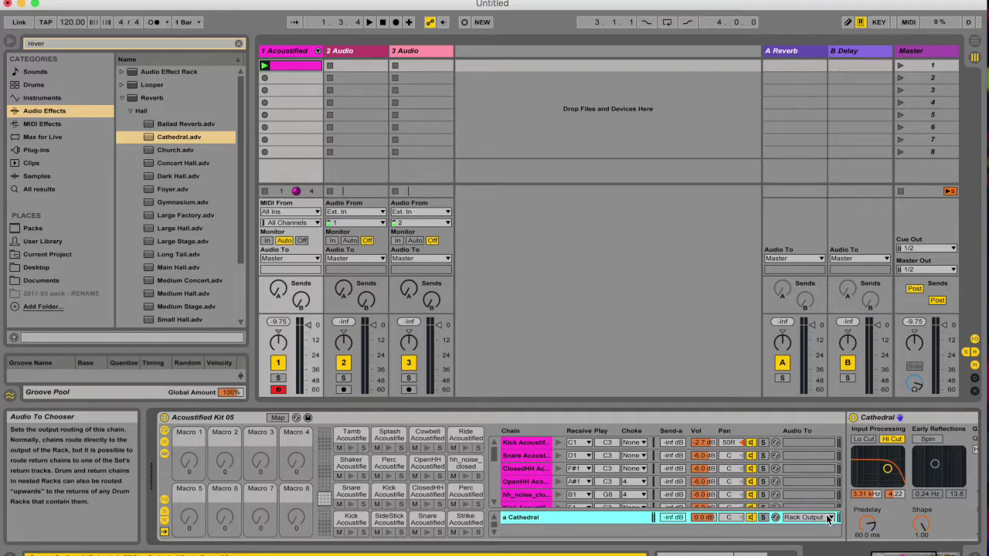
scroll(847, 497, right, 5)
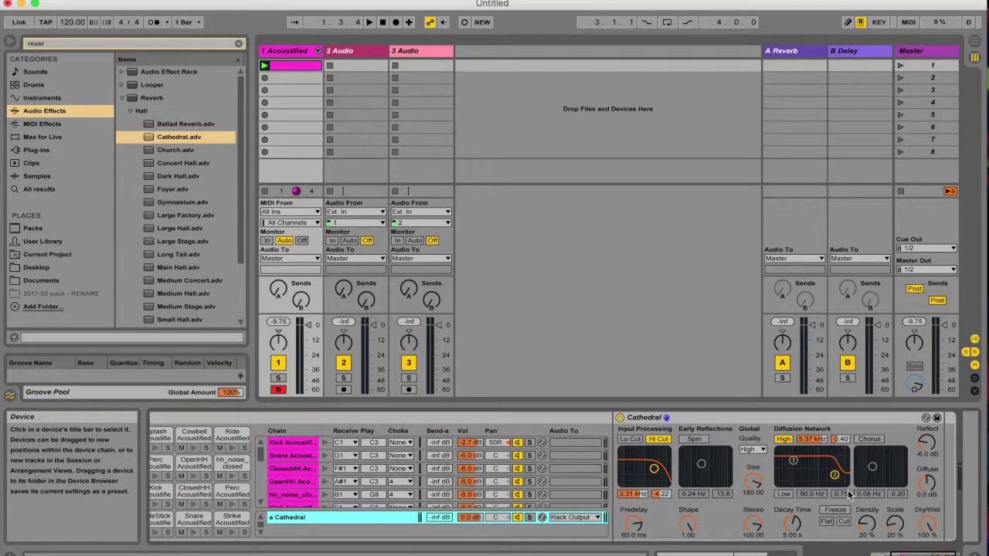
click(519, 516)
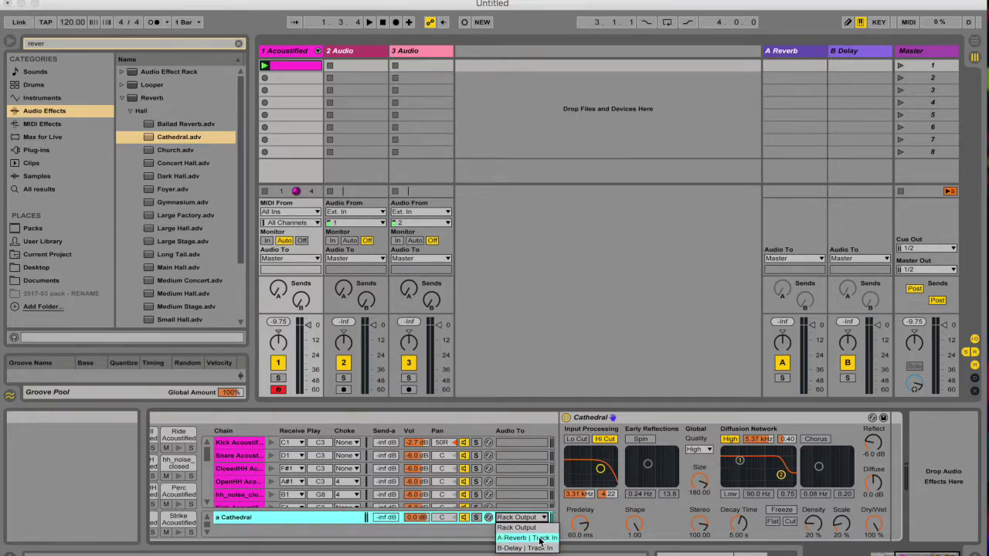
click(517, 527)
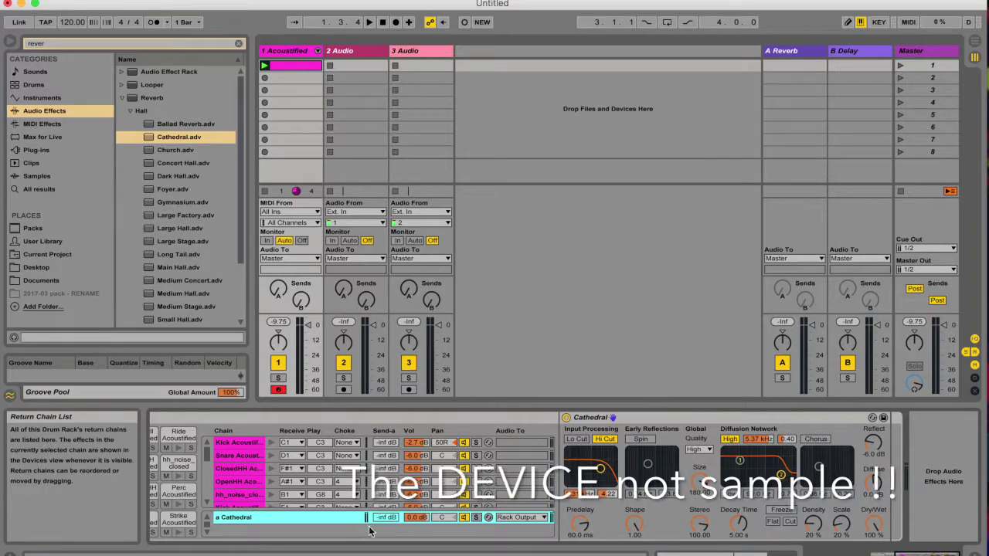
Set Send-a to -27.5 dB for the first Kick chain, -16.2 dB for Snare and -42.0 dB for ClosedHH
click(394, 446)
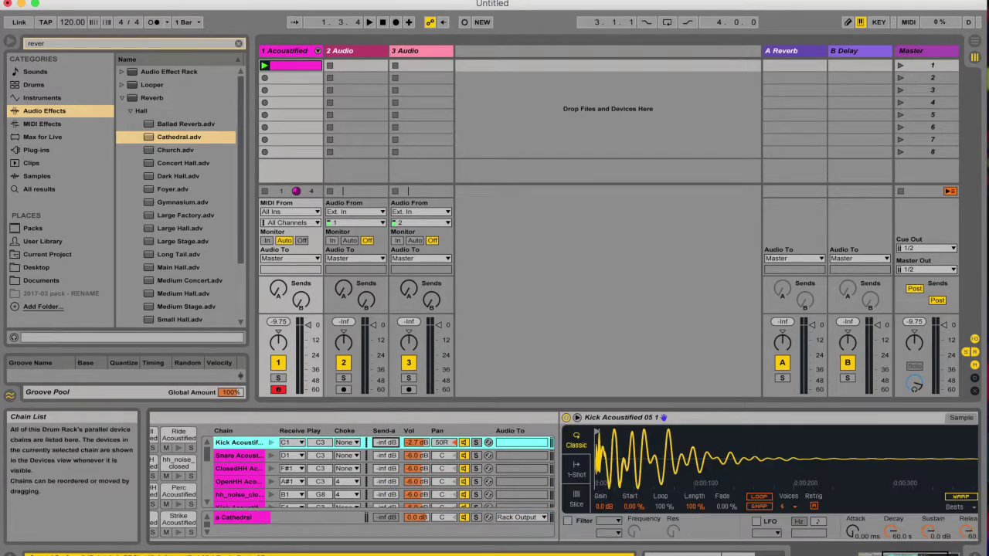
click(388, 456)
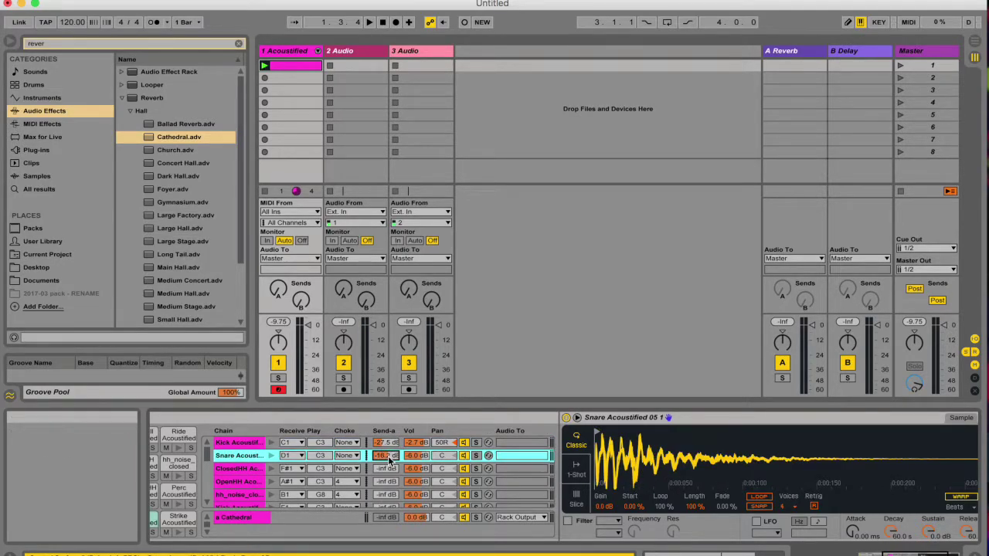
drag(391, 469, 390, 466)
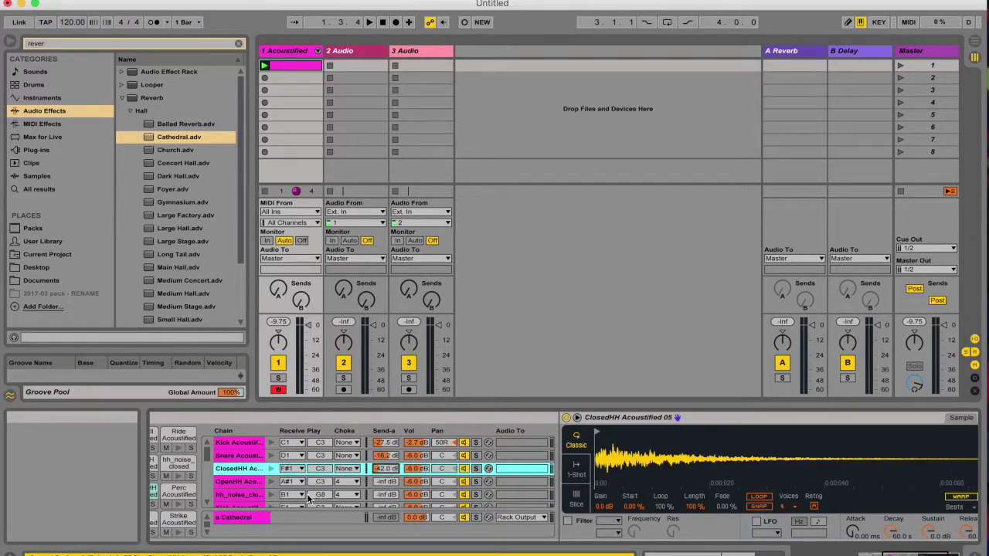
click(287, 518)
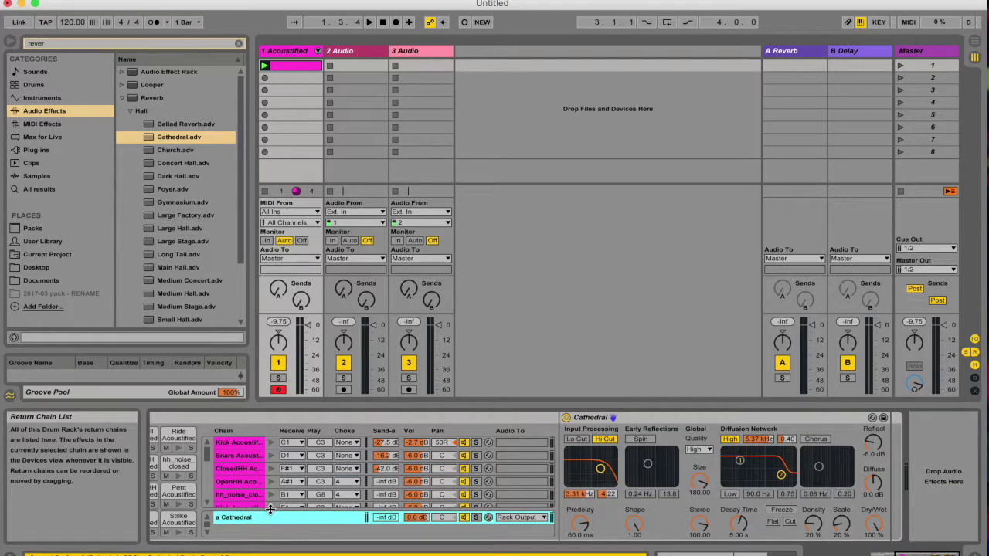
Preview the first Kick chain with Send-a at 0.0 dB and at -inf dB, and set the send to -7.2 dB
click(283, 444)
drag(390, 443, 391, 448)
click(270, 443)
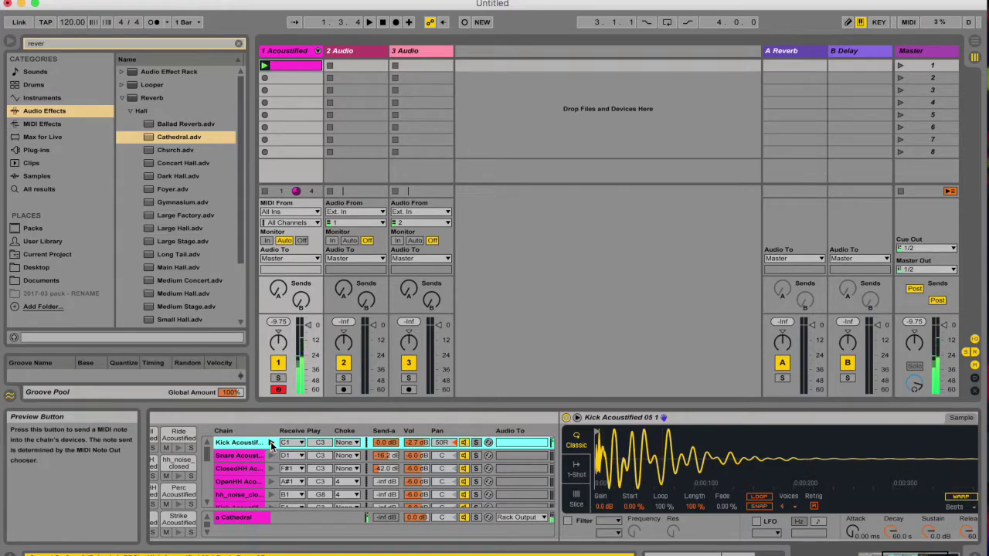
drag(390, 441, 389, 479)
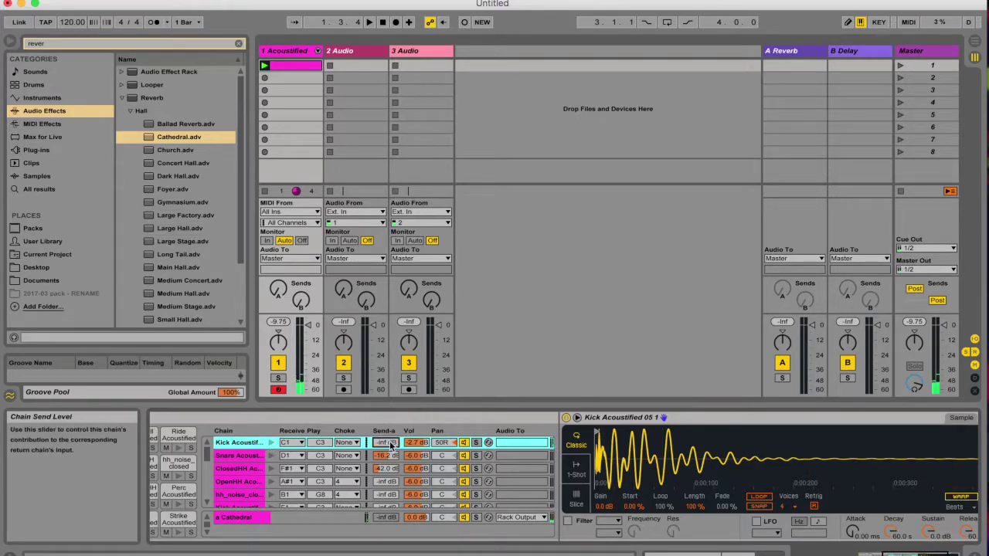
click(271, 442)
drag(390, 447, 393, 442)
Select the OpenHH chain and preview its sound
click(251, 482)
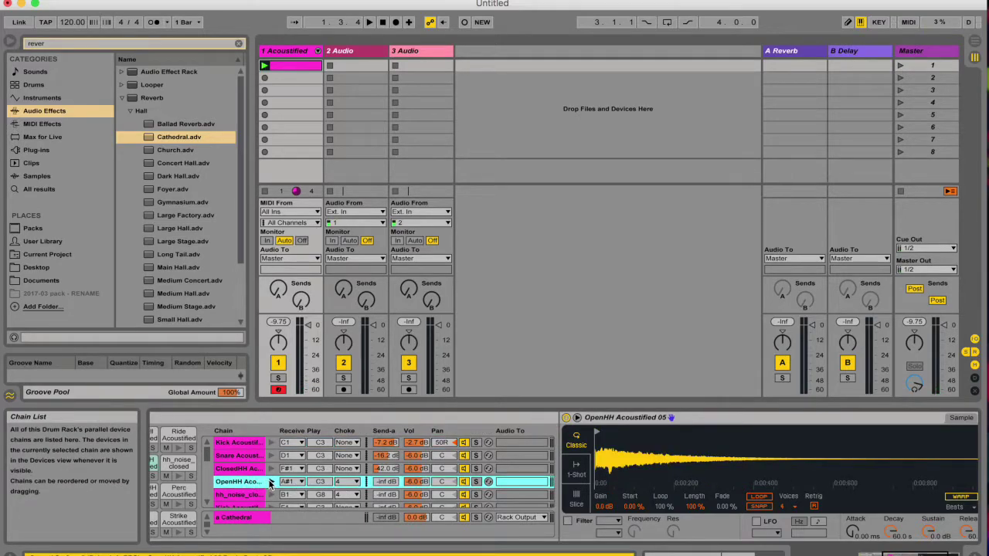
click(271, 482)
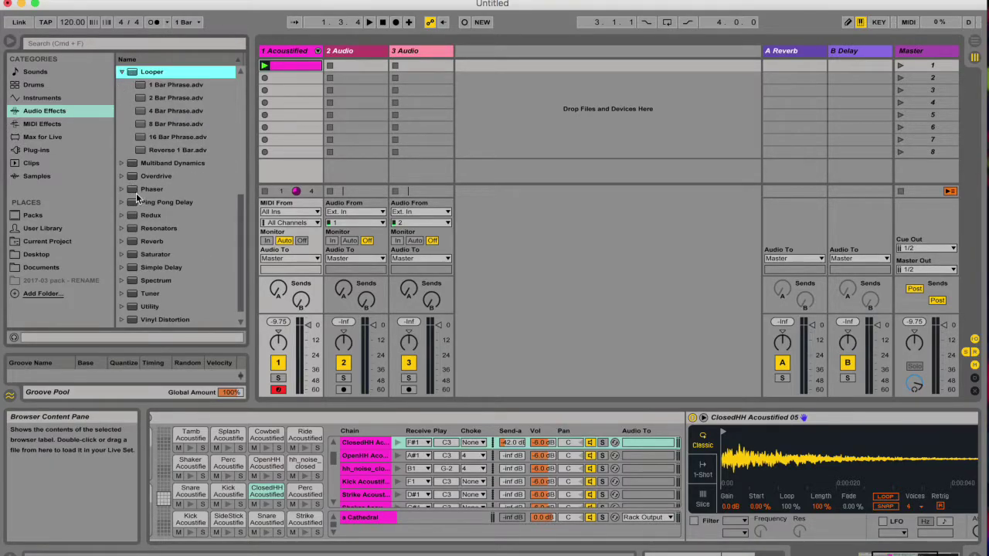
Add the Full Range Spatial preset of Ping Pong Delay as a second return chain and select that chain
click(121, 202)
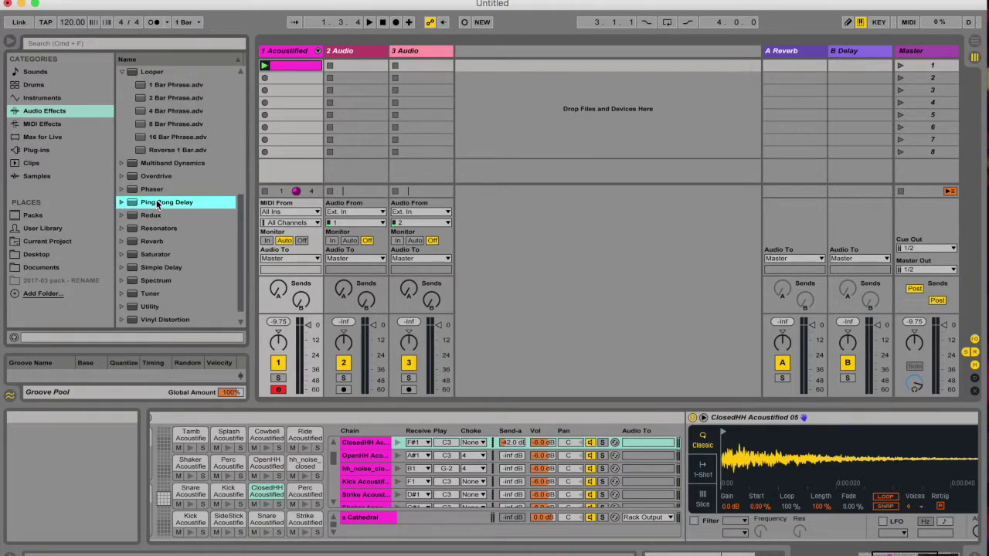
click(121, 202)
drag(186, 204, 393, 531)
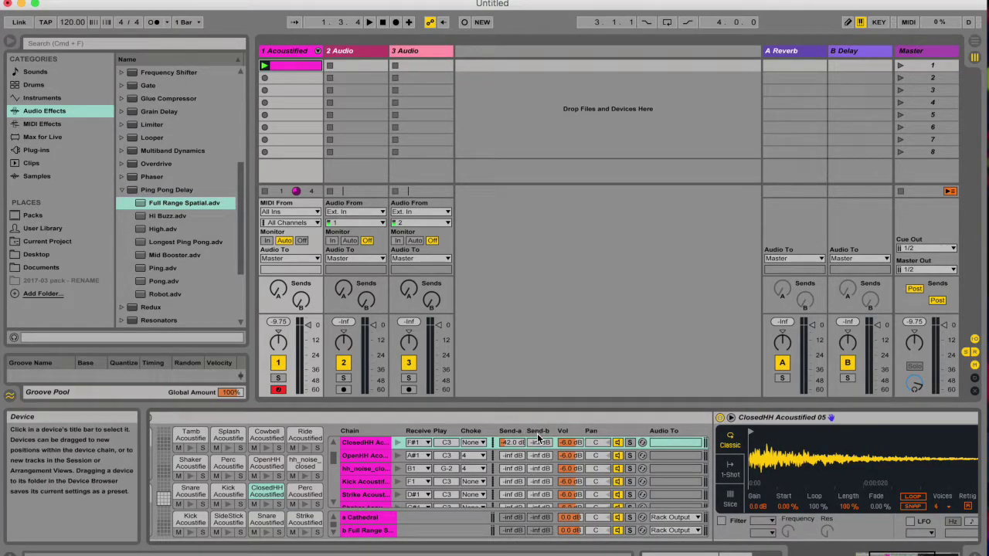
click(434, 533)
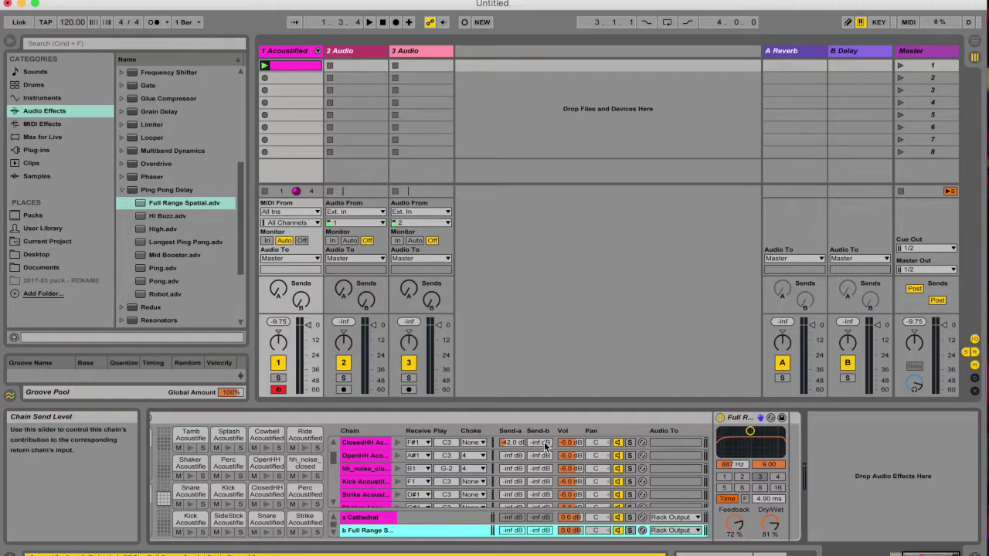
Raise the ClosedHH chain's Send-b to 0.0 dB, preview the delay and reset the send to -inf dB
drag(544, 444, 545, 402)
click(398, 444)
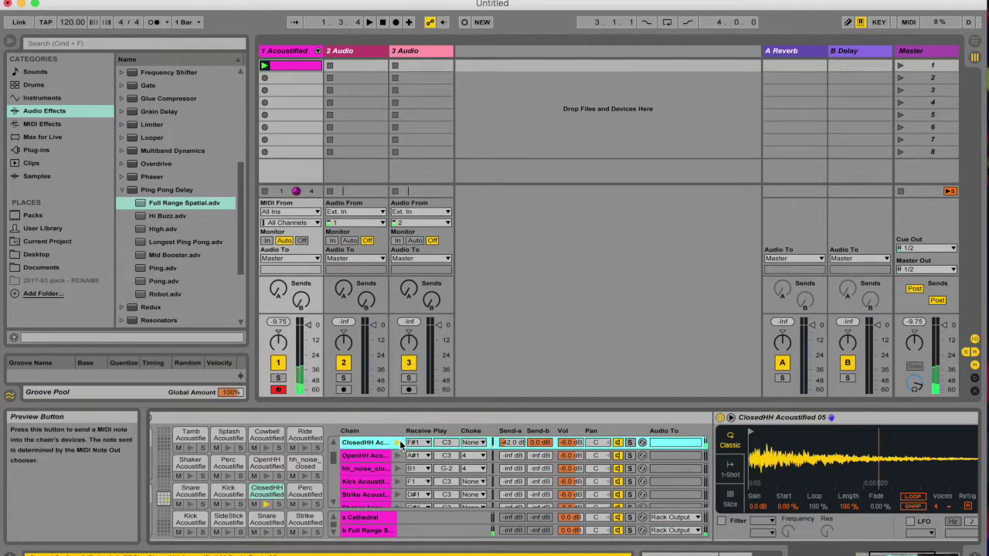
click(398, 443)
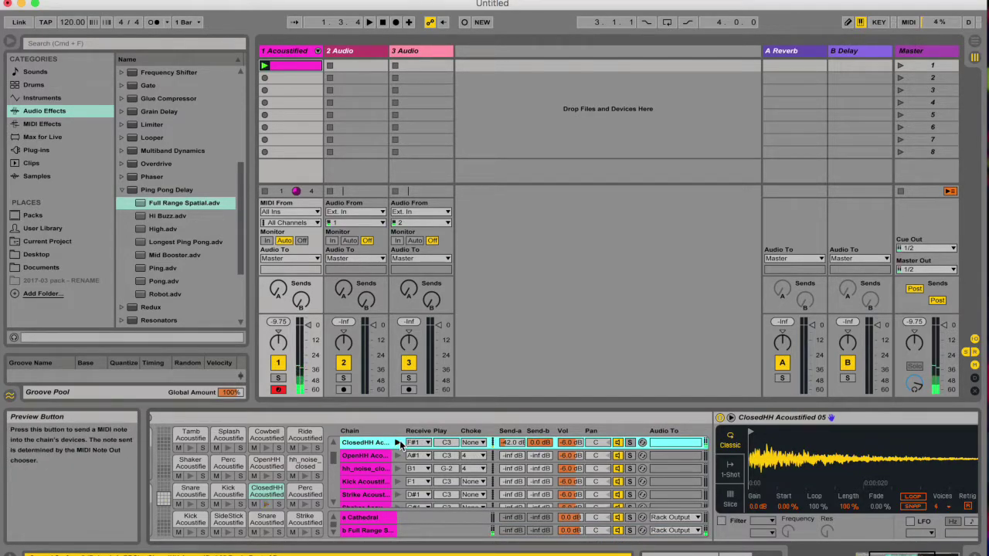
click(541, 442)
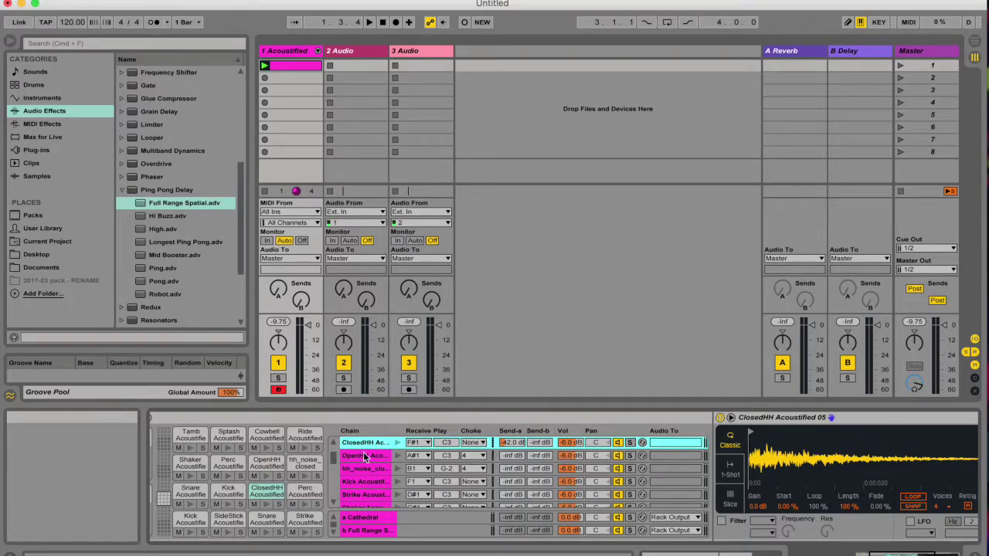
Examine the macro controls of the Acoustified Kit 05 drum rack
scroll(499, 468, left, 2)
scroll(498, 466, left, 3)
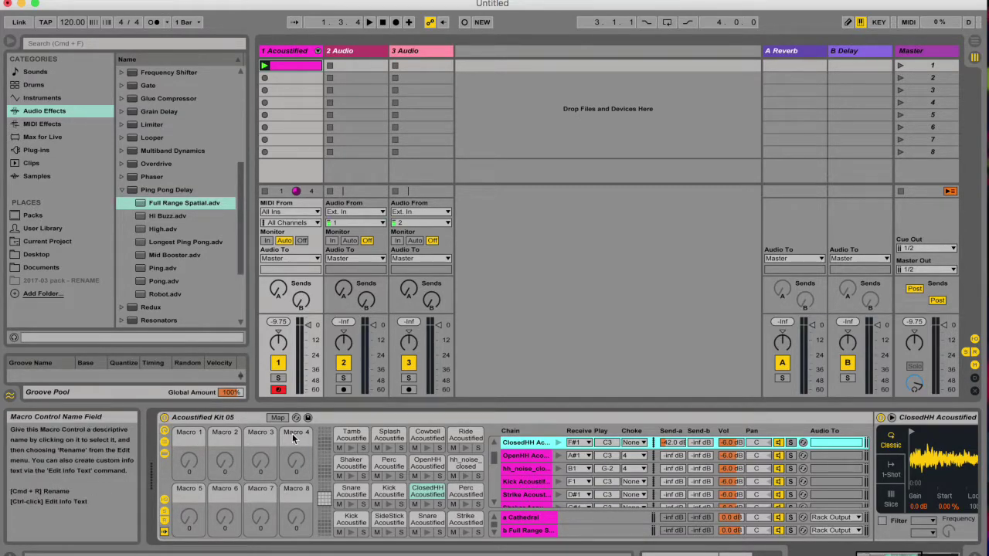
click(251, 438)
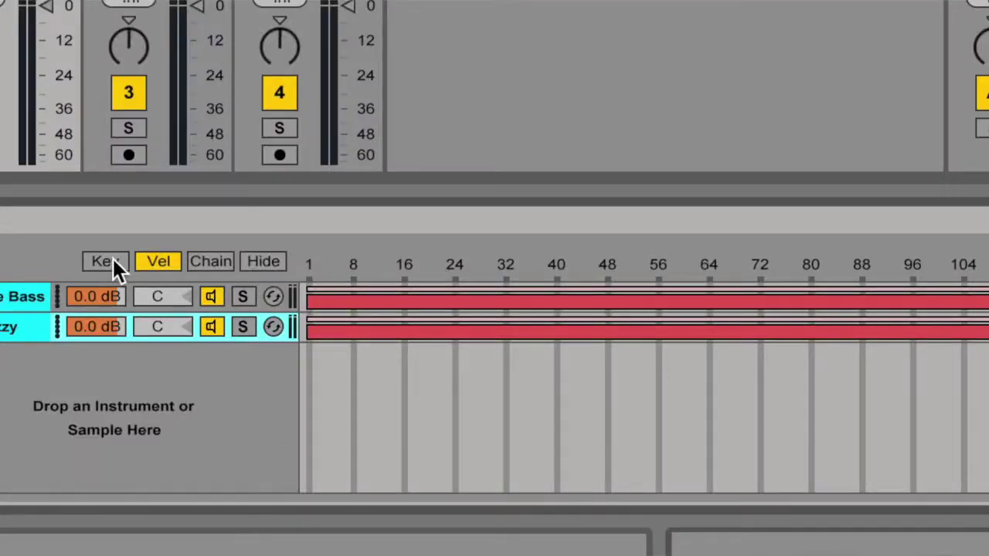
Raise the Bass chain's lower key limit to about D#2 with a fade-in up to about D#5, and view the velocity and chain zones
click(112, 260)
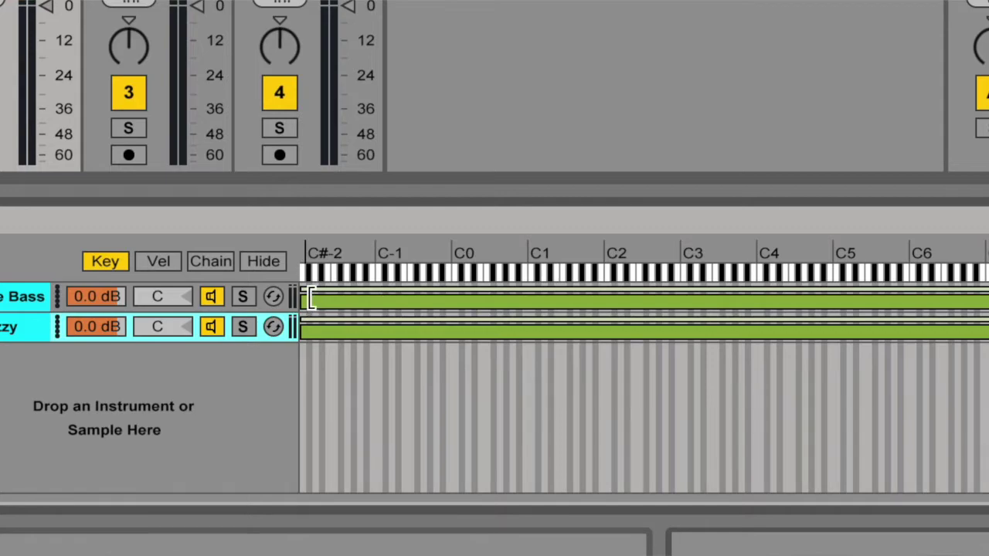
drag(304, 298, 852, 270)
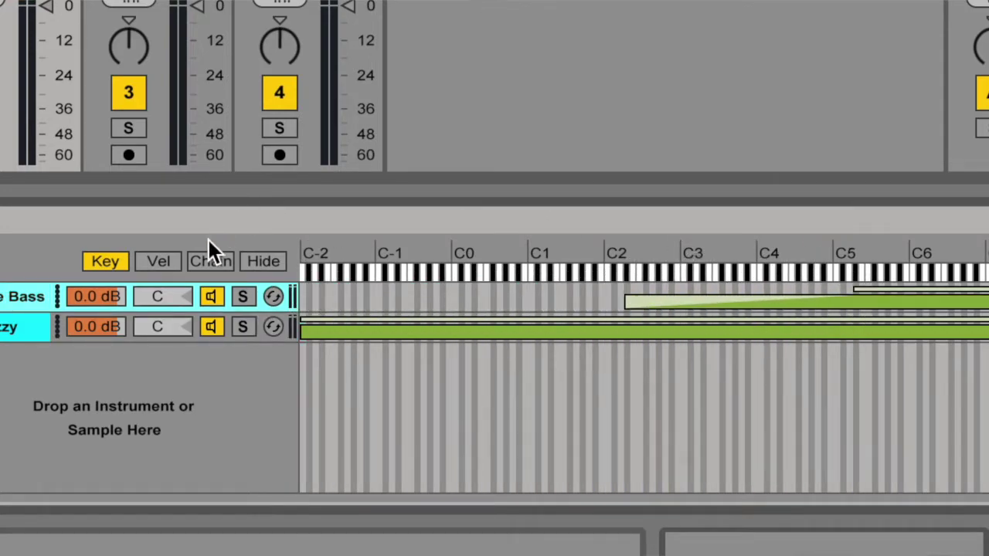
click(168, 263)
click(205, 262)
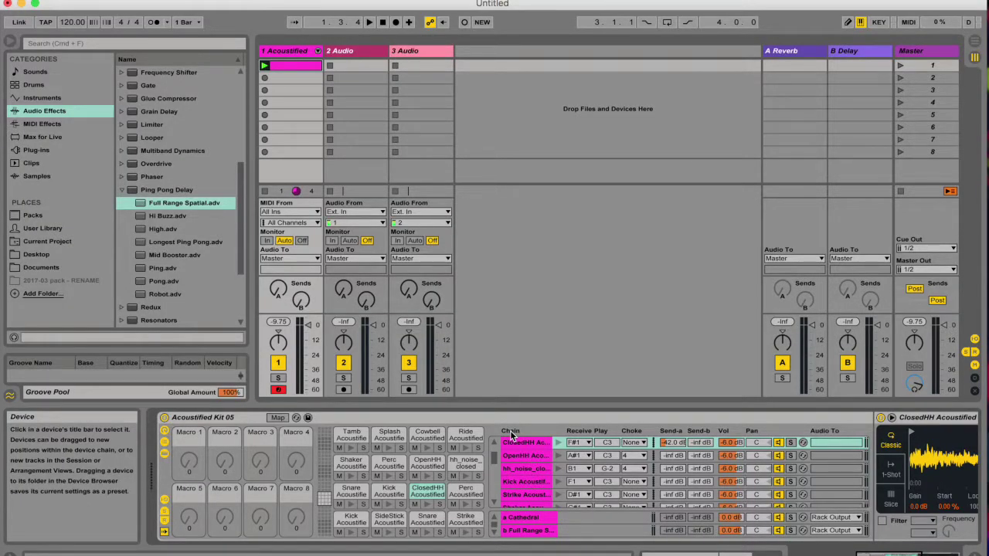
scroll(570, 445, right, 3)
scroll(570, 446, up, 2)
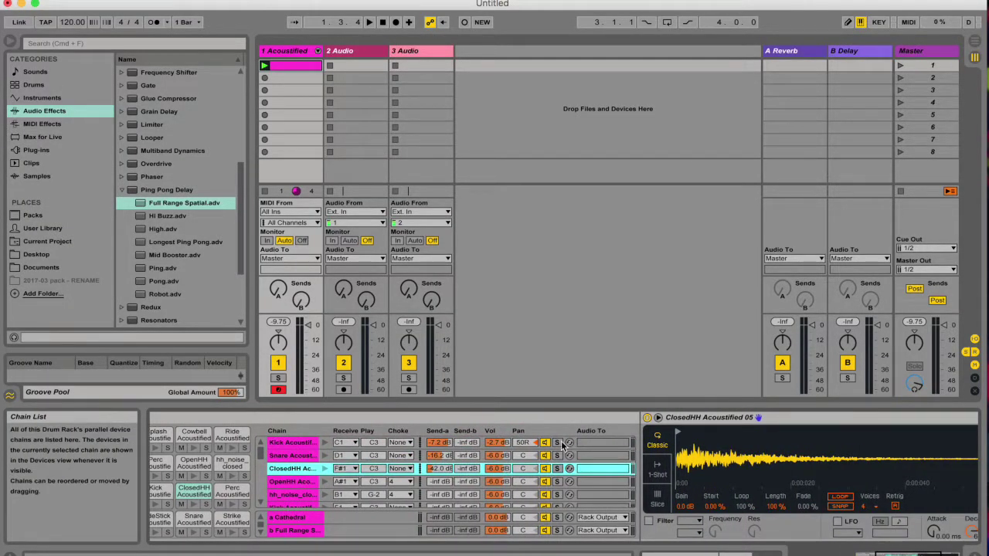
scroll(561, 446, left, 5)
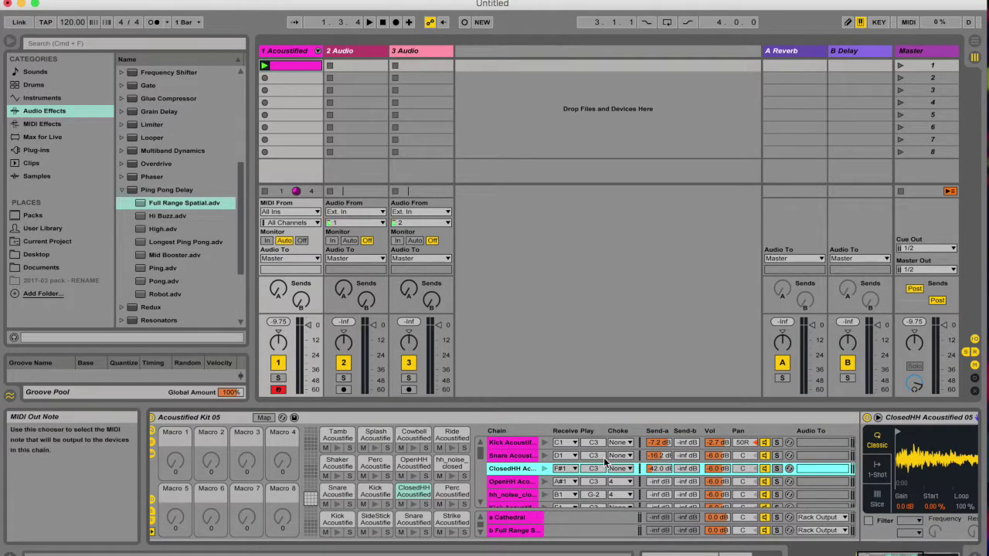